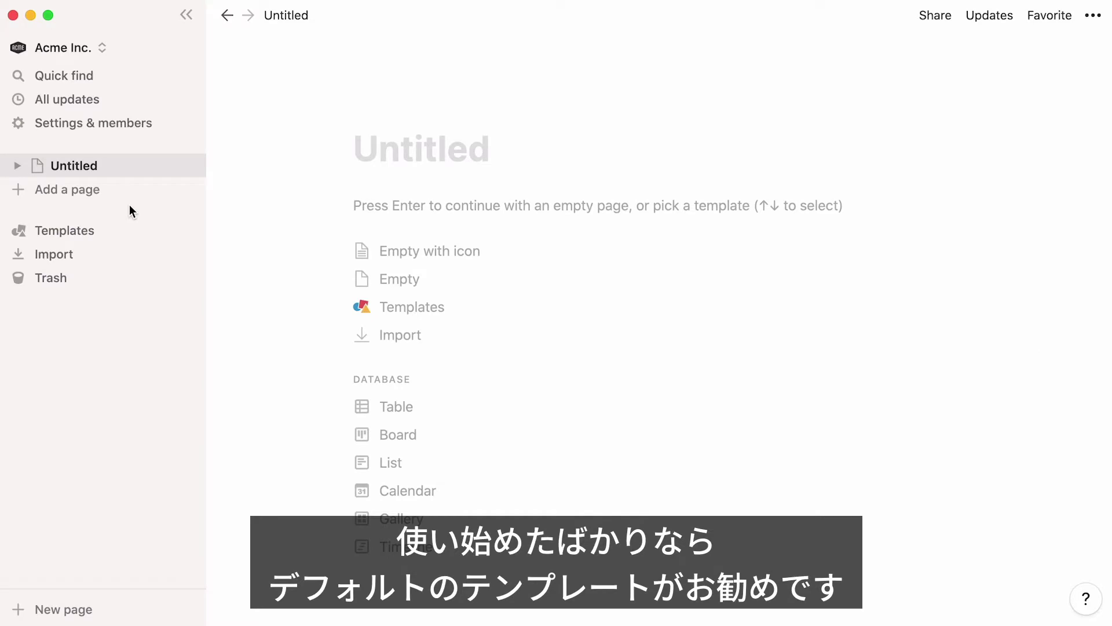
Step: Browse the Design templates, previewing Roadmap, User Research Database and Design System
{"action": "left_click", "coordinate": [110, 237]}
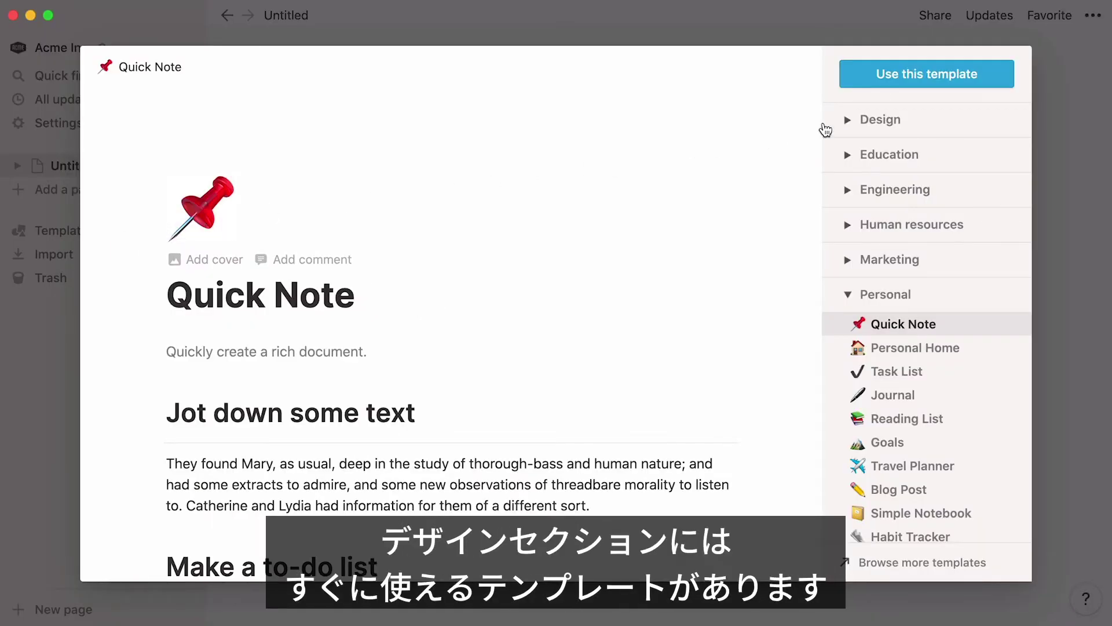
{"action": "left_click", "coordinate": [848, 119]}
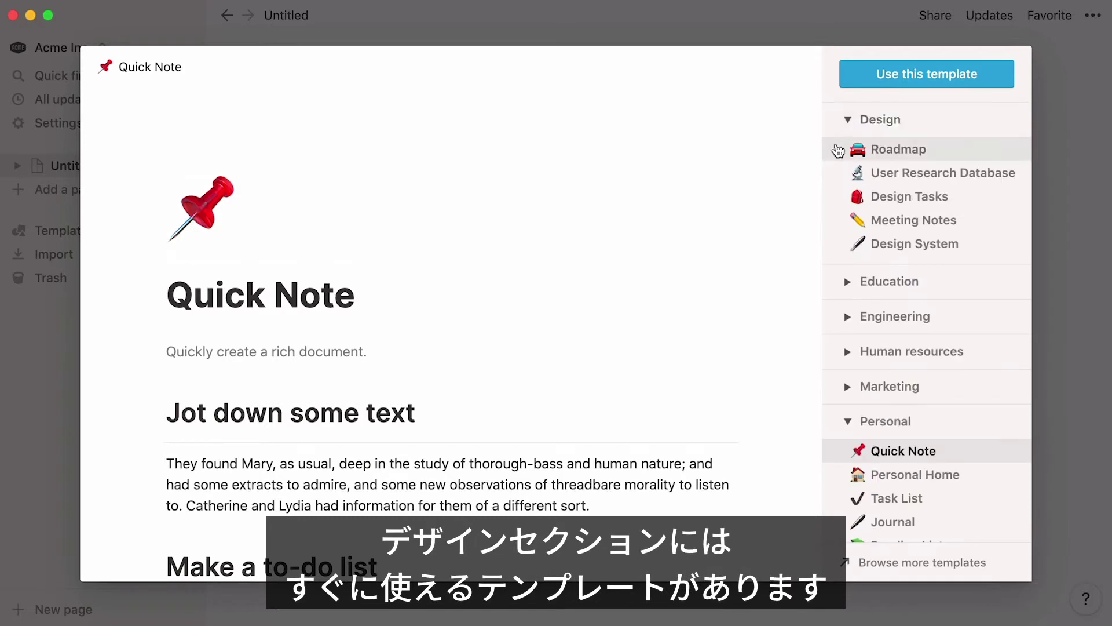
{"action": "left_click", "coordinate": [838, 150]}
{"action": "left_click", "coordinate": [838, 173]}
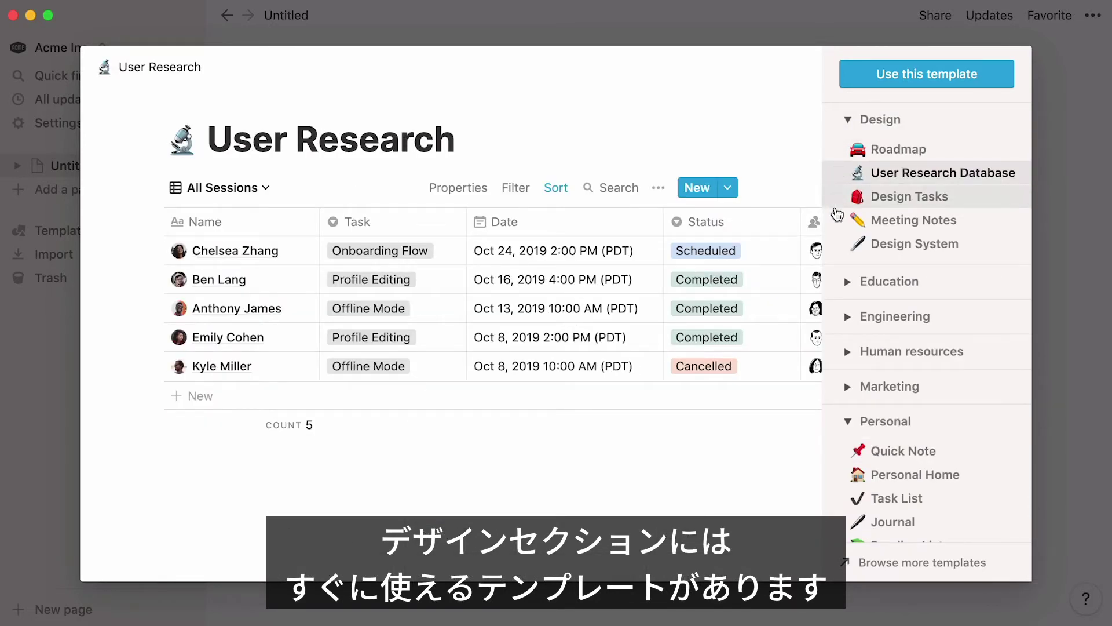
{"action": "left_click", "coordinate": [837, 244]}
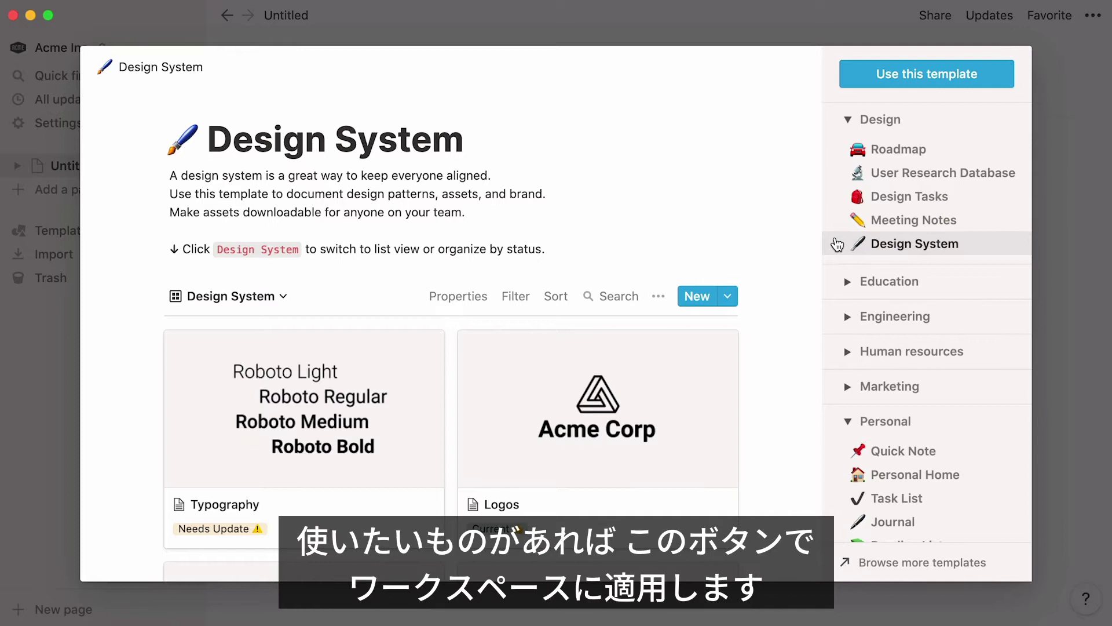
{"action": "left_click", "coordinate": [984, 83]}
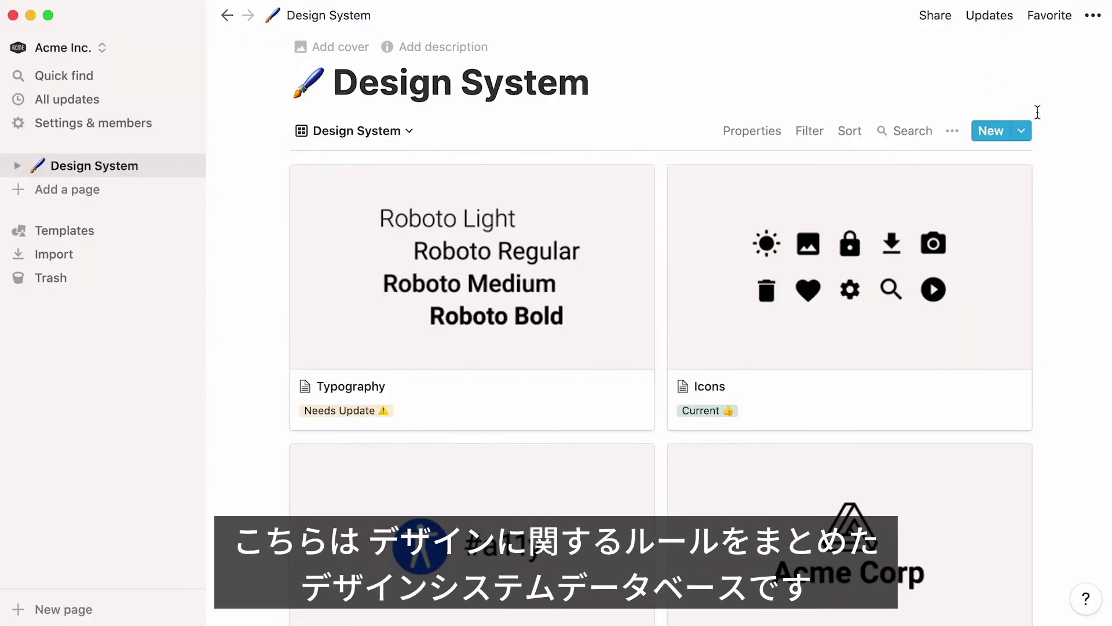
{"action": "scroll", "coordinate": [1069, 136], "scroll_direction": "down", "scroll_amount": 5}
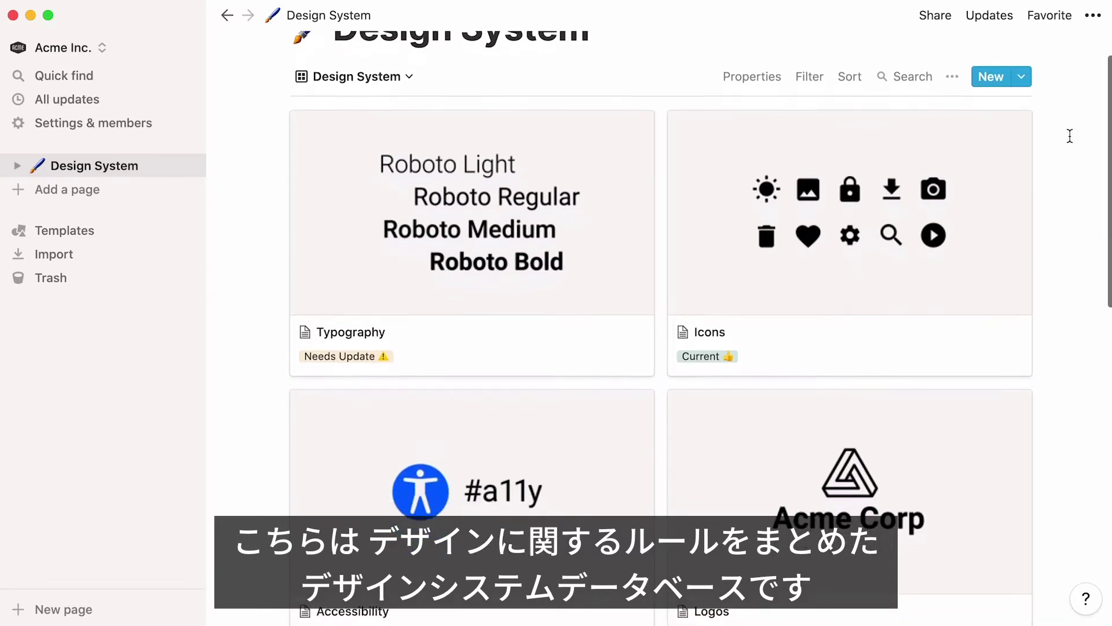
{"action": "scroll", "coordinate": [1070, 136], "scroll_direction": "down", "scroll_amount": 5}
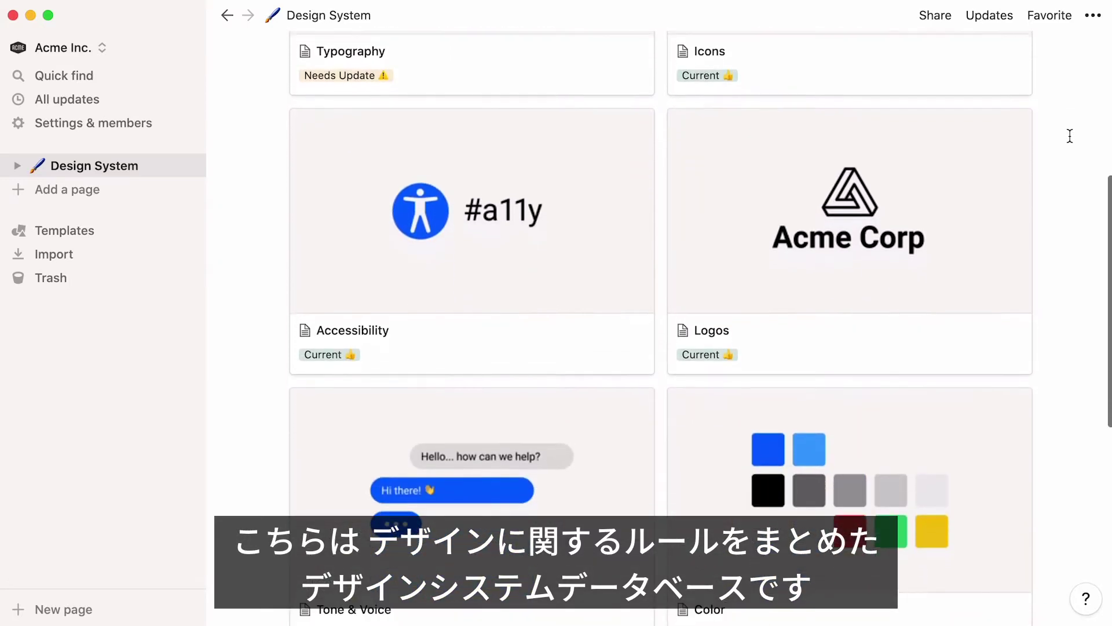
{"action": "scroll", "coordinate": [1070, 137], "scroll_direction": "up", "scroll_amount": 10}
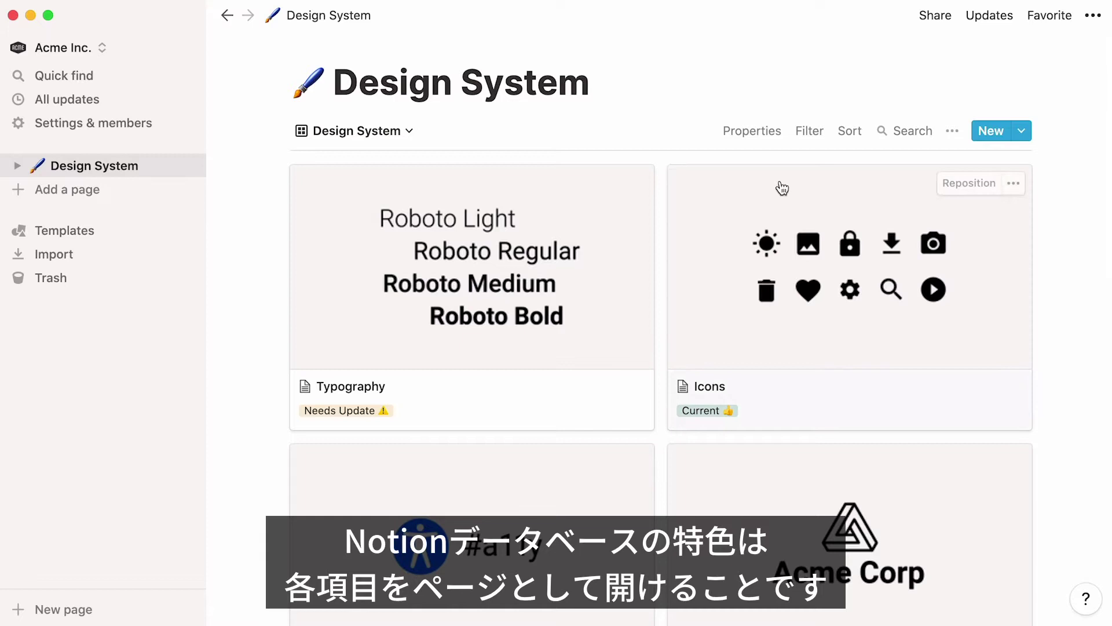
Step: Open the Typography card from the Design System gallery as a peek page
{"action": "left_click", "coordinate": [617, 222]}
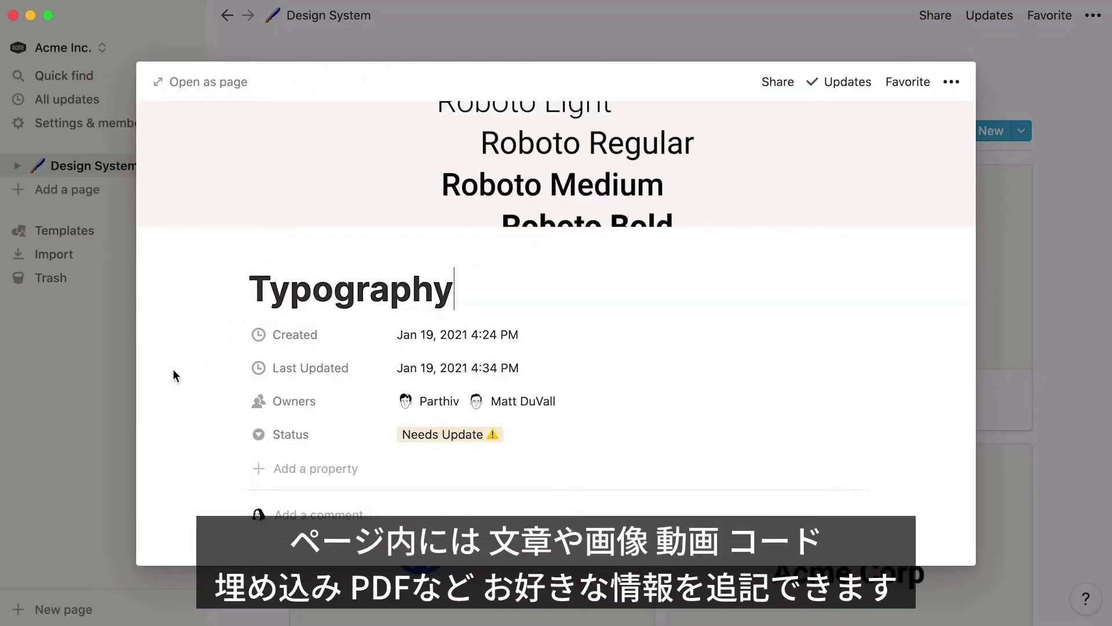
{"action": "scroll", "coordinate": [172, 369], "scroll_direction": "down", "scroll_amount": 5}
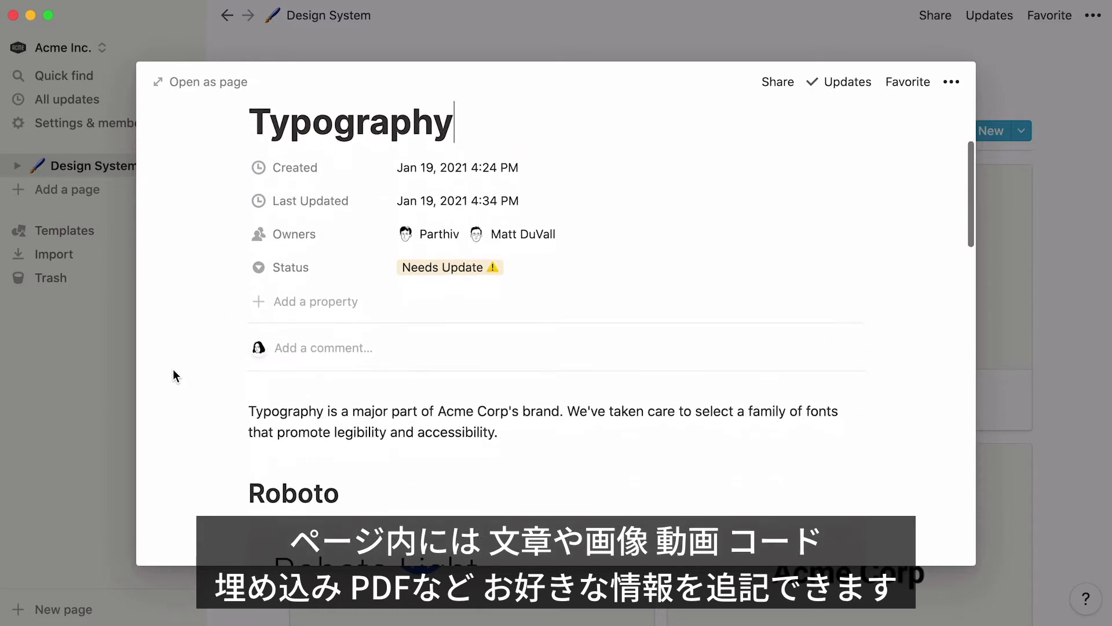
{"action": "scroll", "coordinate": [173, 369], "scroll_direction": "down", "scroll_amount": 2}
{"action": "scroll", "coordinate": [173, 369], "scroll_direction": "down", "scroll_amount": 2}
{"action": "scroll", "coordinate": [172, 369], "scroll_direction": "down", "scroll_amount": 2}
{"action": "scroll", "coordinate": [173, 369], "scroll_direction": "down", "scroll_amount": 2}
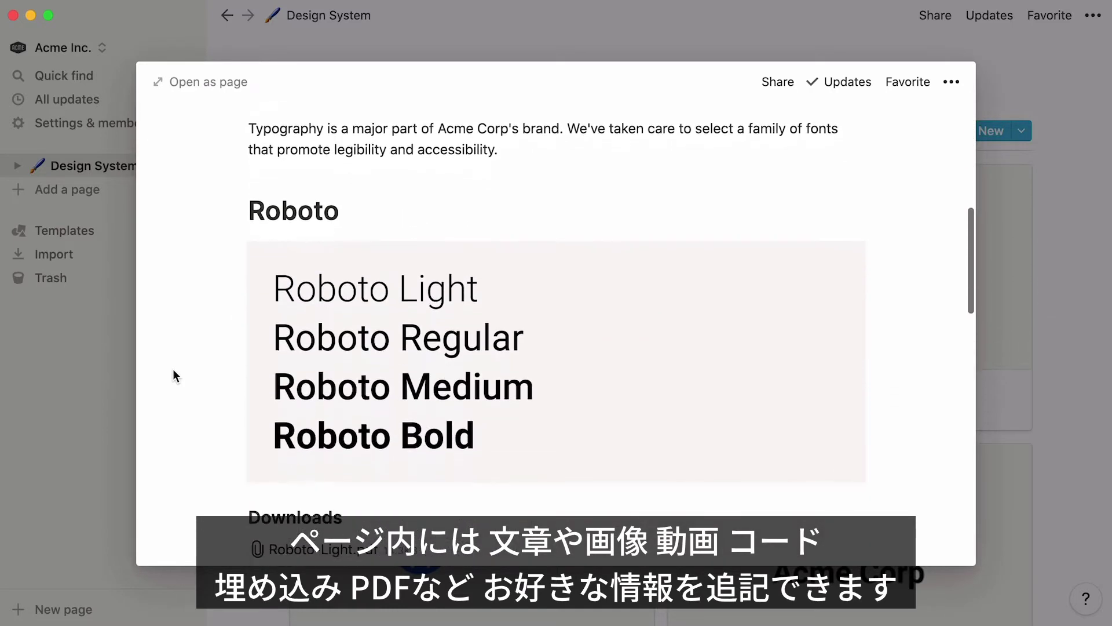
{"action": "scroll", "coordinate": [173, 368], "scroll_direction": "down", "scroll_amount": 2}
{"action": "scroll", "coordinate": [173, 368], "scroll_direction": "down", "scroll_amount": 2}
{"action": "scroll", "coordinate": [173, 368], "scroll_direction": "down", "scroll_amount": 2}
{"action": "scroll", "coordinate": [173, 369], "scroll_direction": "down", "scroll_amount": 2}
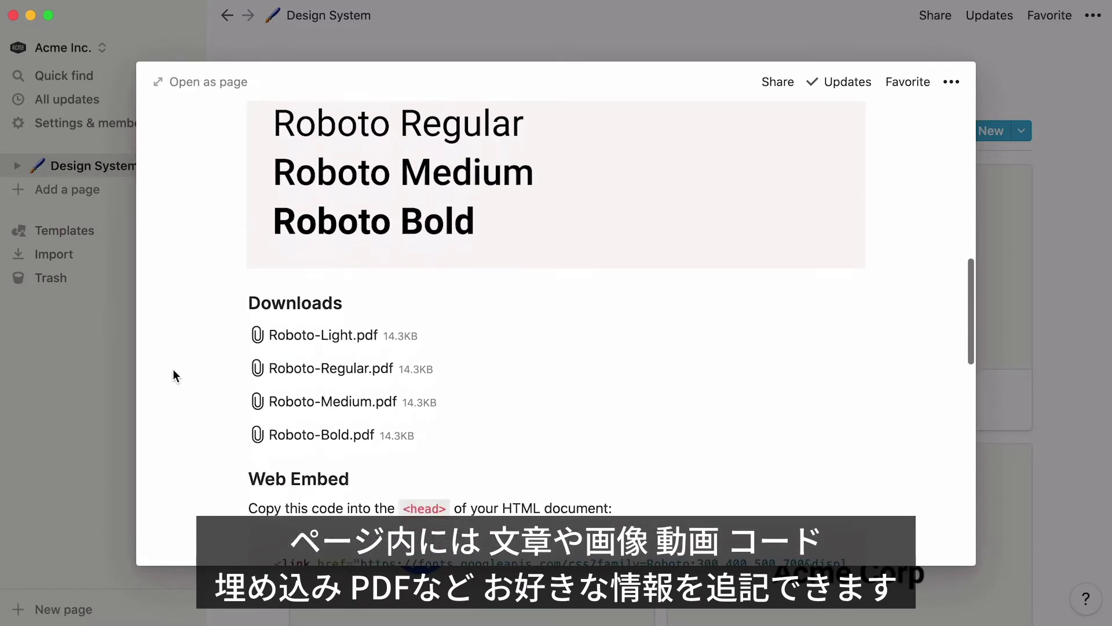
{"action": "scroll", "coordinate": [173, 369], "scroll_direction": "down", "scroll_amount": 2}
{"action": "scroll", "coordinate": [173, 369], "scroll_direction": "down", "scroll_amount": 2}
{"action": "scroll", "coordinate": [173, 369], "scroll_direction": "down", "scroll_amount": 2}
{"action": "scroll", "coordinate": [174, 368], "scroll_direction": "down", "scroll_amount": 2}
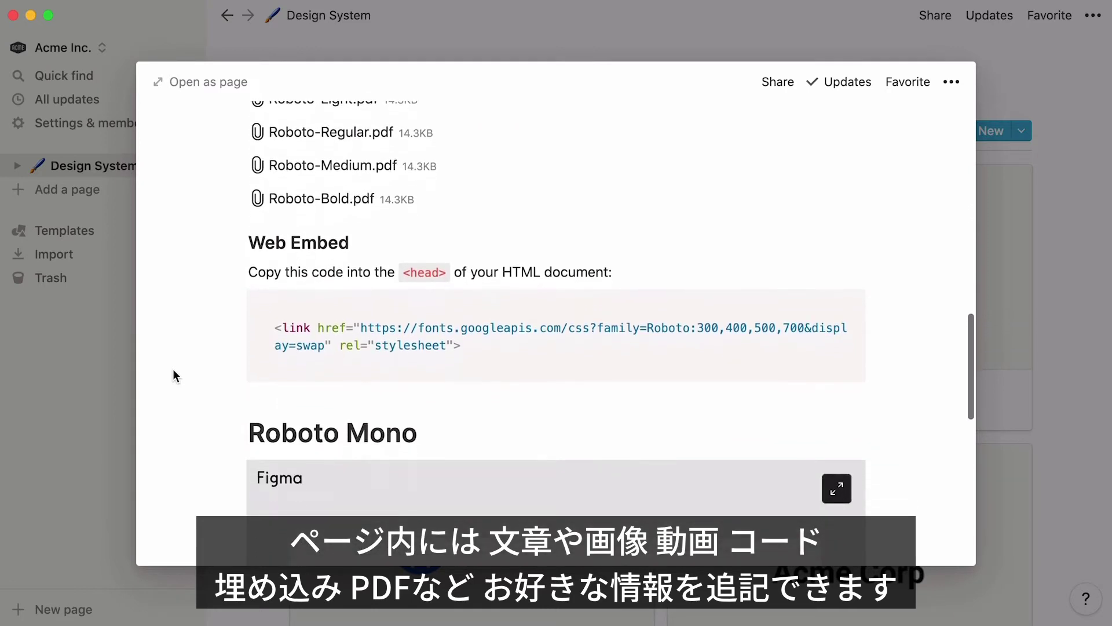
{"action": "scroll", "coordinate": [173, 369], "scroll_direction": "down", "scroll_amount": 2}
{"action": "scroll", "coordinate": [173, 369], "scroll_direction": "down", "scroll_amount": 2}
{"action": "scroll", "coordinate": [172, 369], "scroll_direction": "down", "scroll_amount": 2}
{"action": "scroll", "coordinate": [173, 368], "scroll_direction": "down", "scroll_amount": 2}
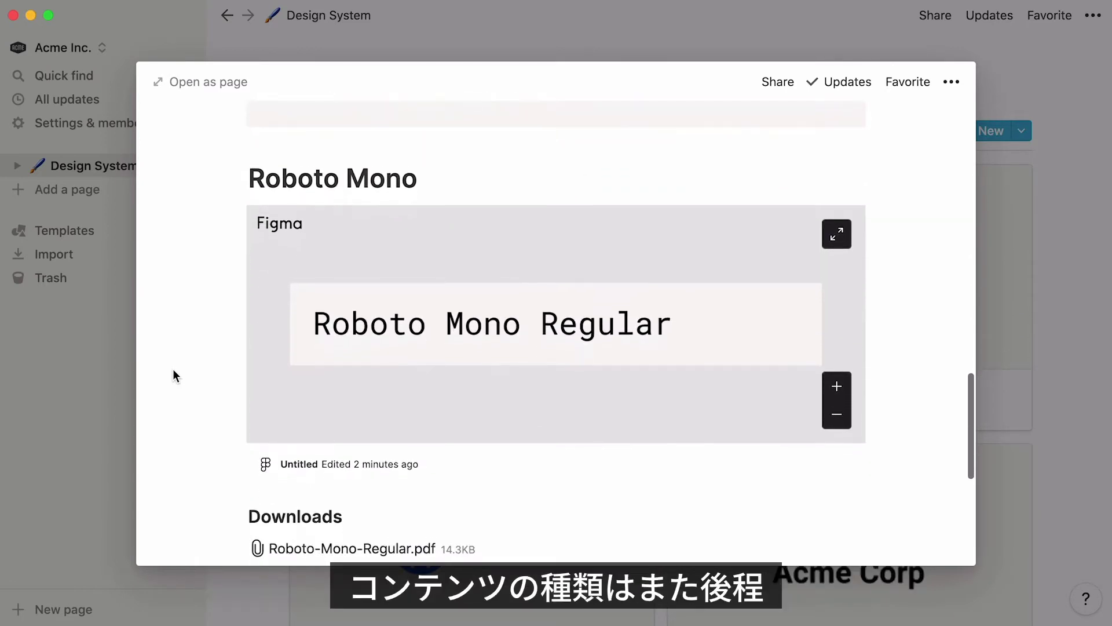
{"action": "scroll", "coordinate": [173, 368], "scroll_direction": "down", "scroll_amount": 2}
{"action": "scroll", "coordinate": [173, 369], "scroll_direction": "down", "scroll_amount": 2}
{"action": "scroll", "coordinate": [172, 369], "scroll_direction": "down", "scroll_amount": 2}
{"action": "scroll", "coordinate": [173, 368], "scroll_direction": "down", "scroll_amount": 1}
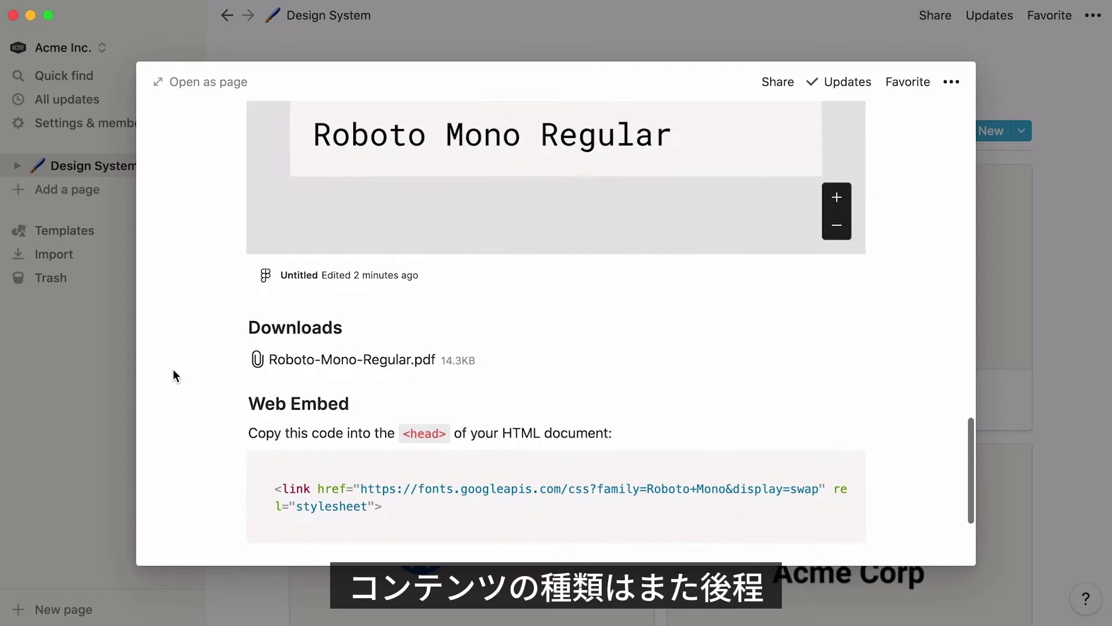
{"action": "scroll", "coordinate": [174, 368], "scroll_direction": "down", "scroll_amount": 1}
{"action": "scroll", "coordinate": [173, 368], "scroll_direction": "up", "scroll_amount": 5}
{"action": "scroll", "coordinate": [173, 369], "scroll_direction": "up", "scroll_amount": 8}
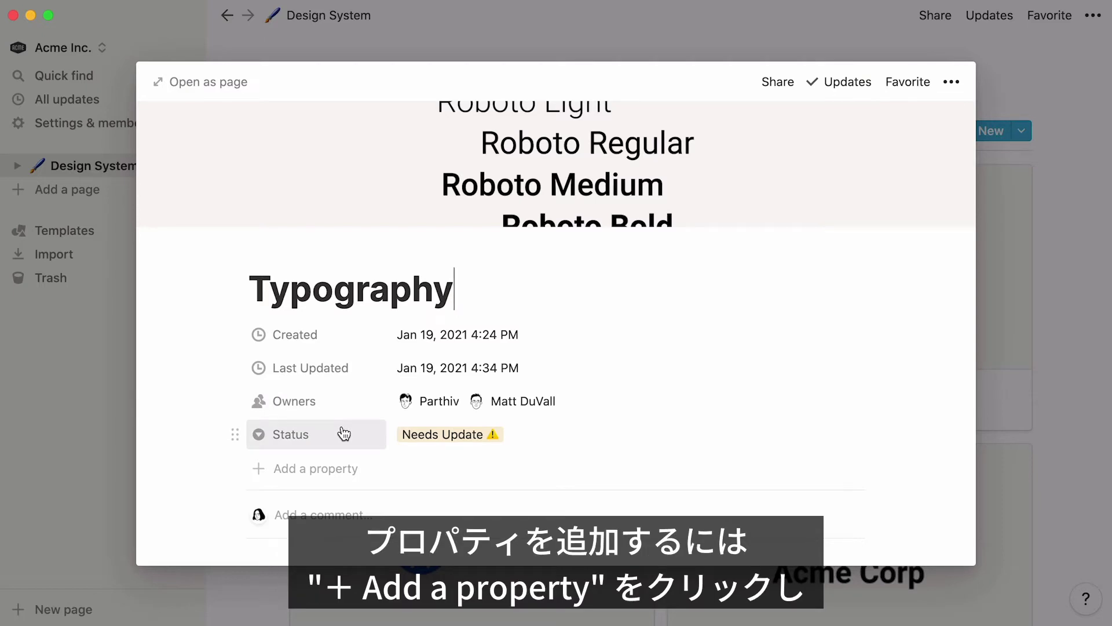
Step: Add a blank property to the Typography page, then close its preview
{"action": "left_click", "coordinate": [313, 468]}
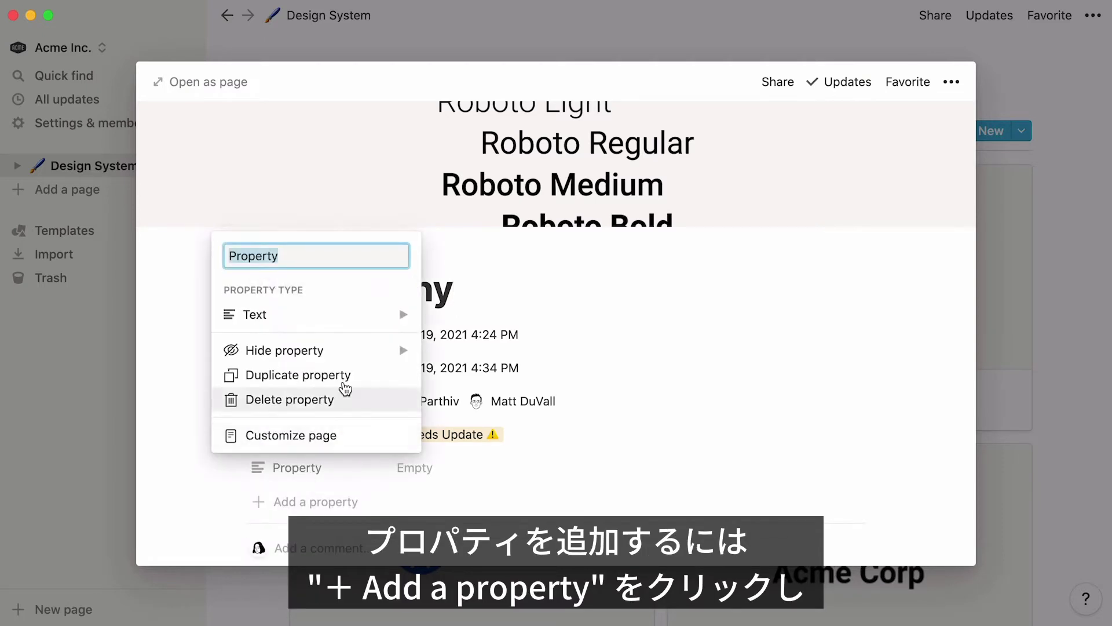
{"action": "mouse_move", "coordinate": [313, 314]}
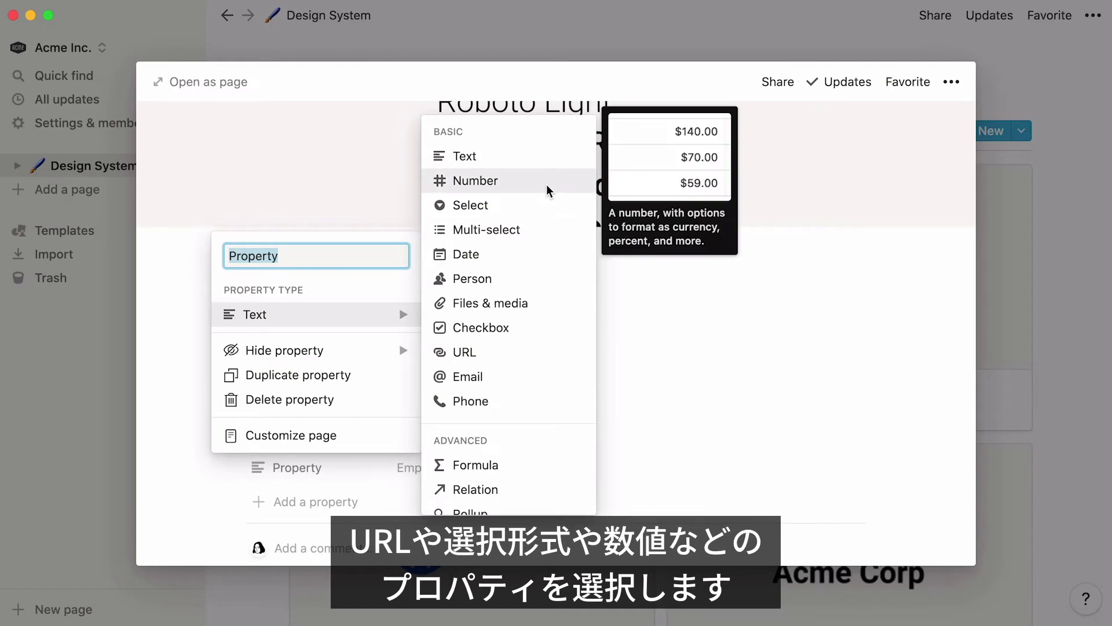
{"action": "left_click", "coordinate": [645, 87]}
{"action": "left_click", "coordinate": [719, 24]}
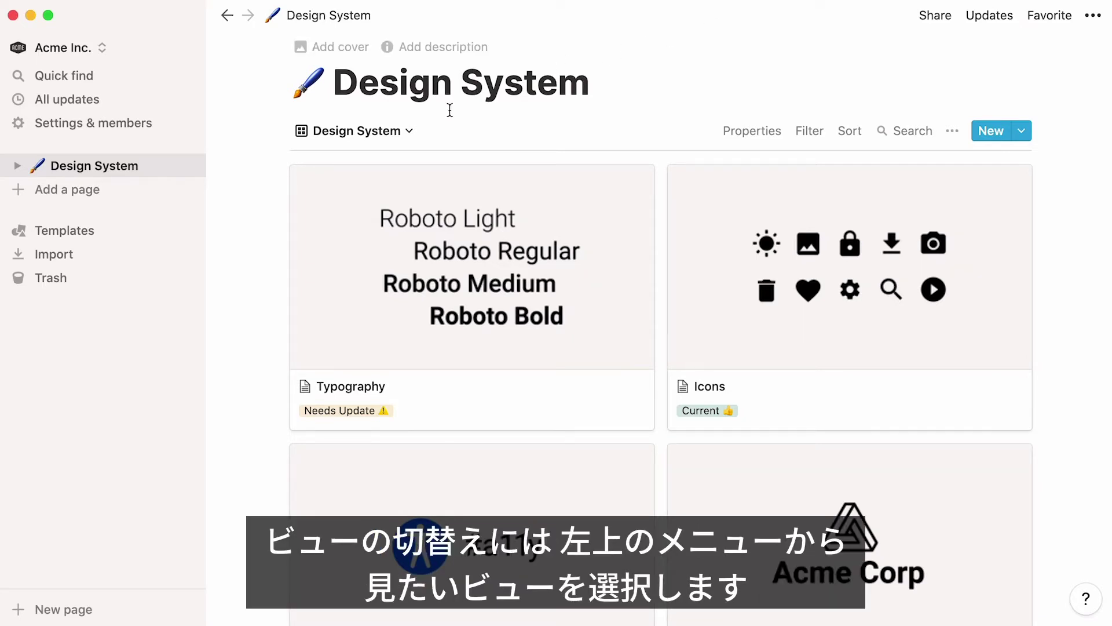
{"action": "left_click", "coordinate": [409, 131]}
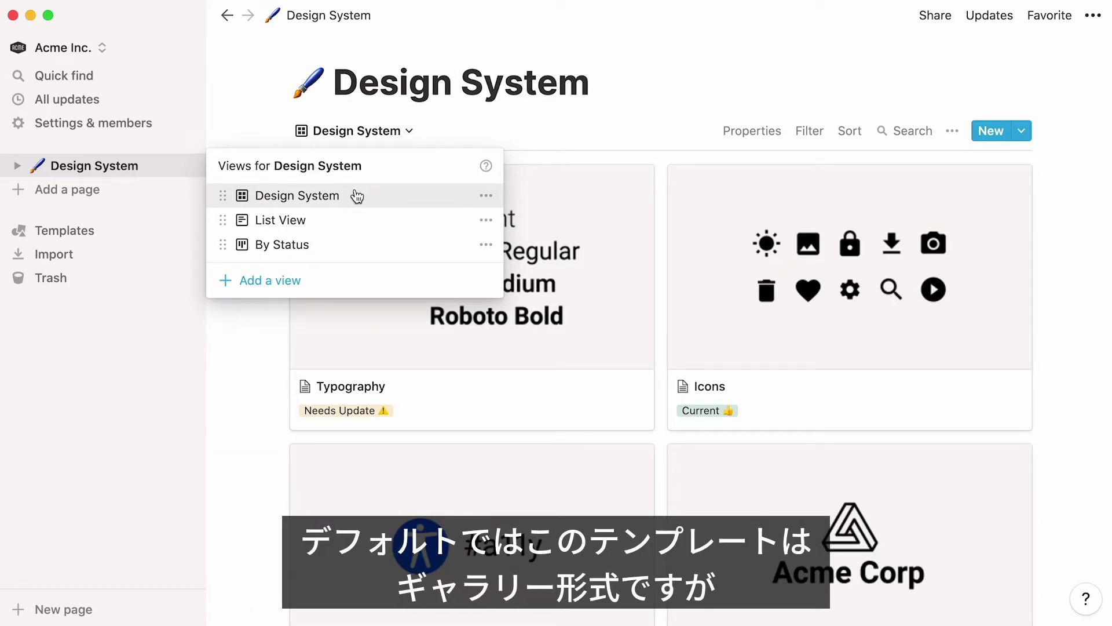
{"action": "left_click", "coordinate": [355, 219]}
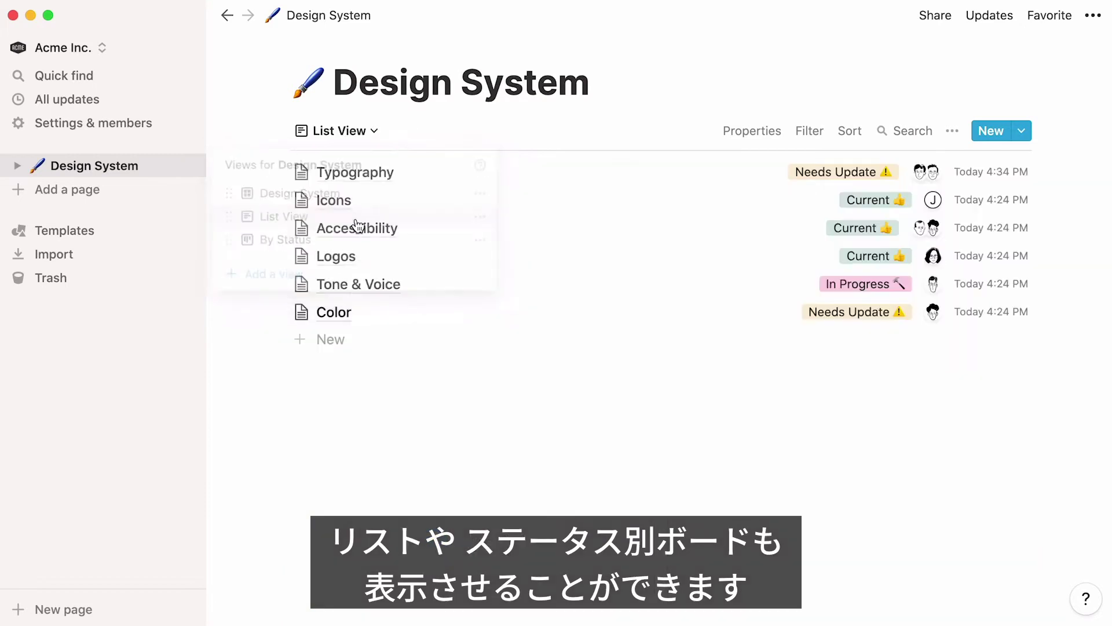
{"action": "left_click", "coordinate": [372, 131]}
{"action": "left_click", "coordinate": [344, 246]}
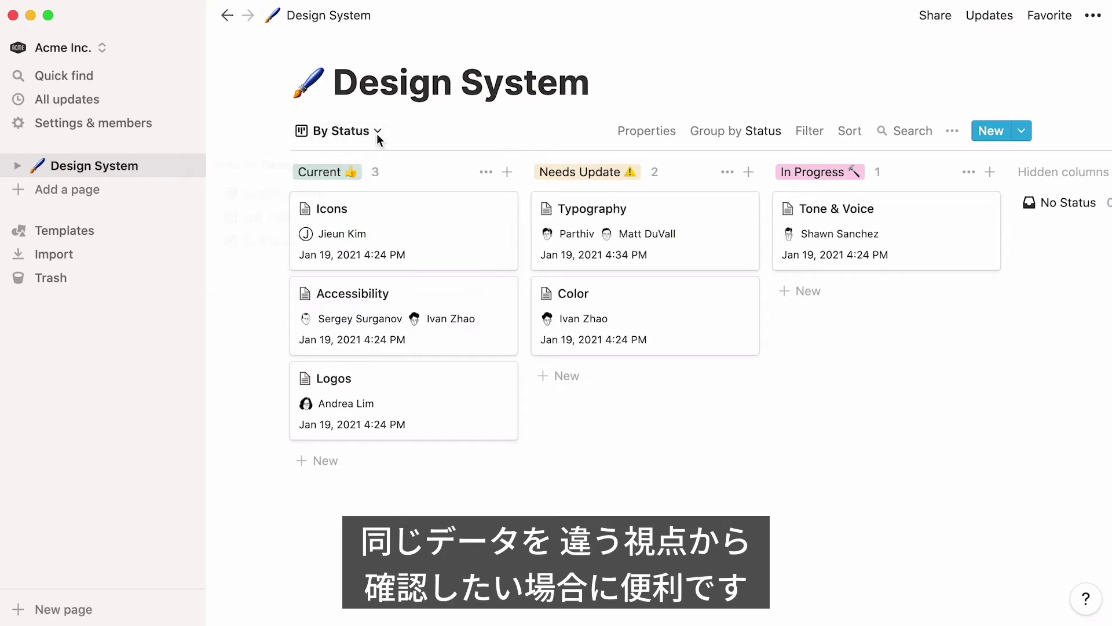
{"action": "left_click", "coordinate": [376, 132]}
{"action": "left_click", "coordinate": [380, 195]}
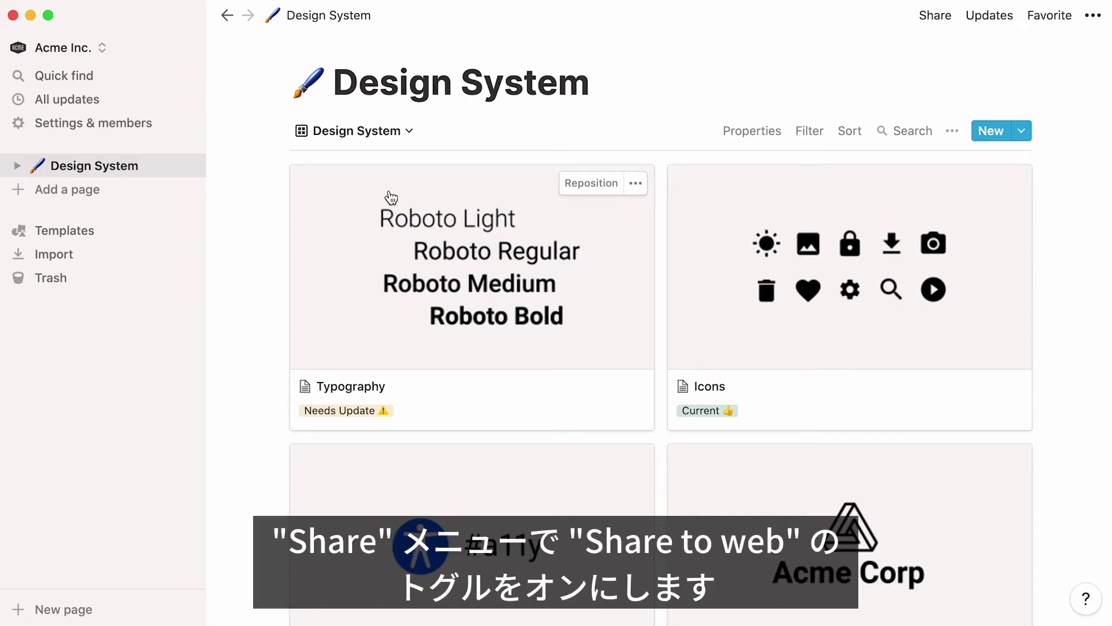
Step: Turn on Share to web for the Design System page and copy its public link
{"action": "left_click", "coordinate": [935, 15]}
{"action": "left_click", "coordinate": [1078, 59]}
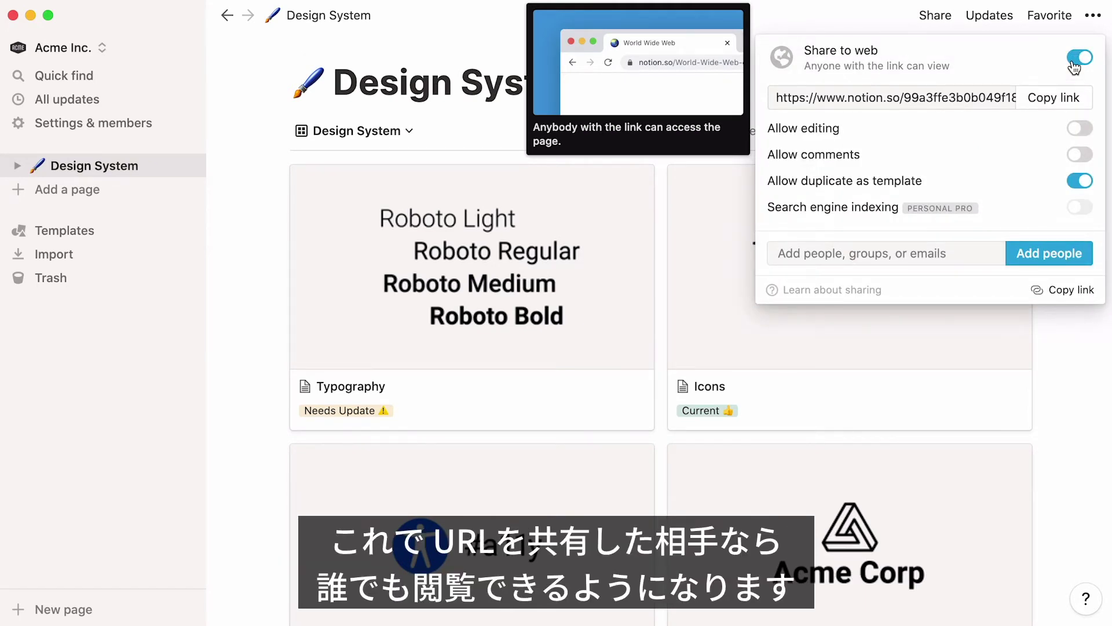
{"action": "left_click", "coordinate": [1053, 98]}
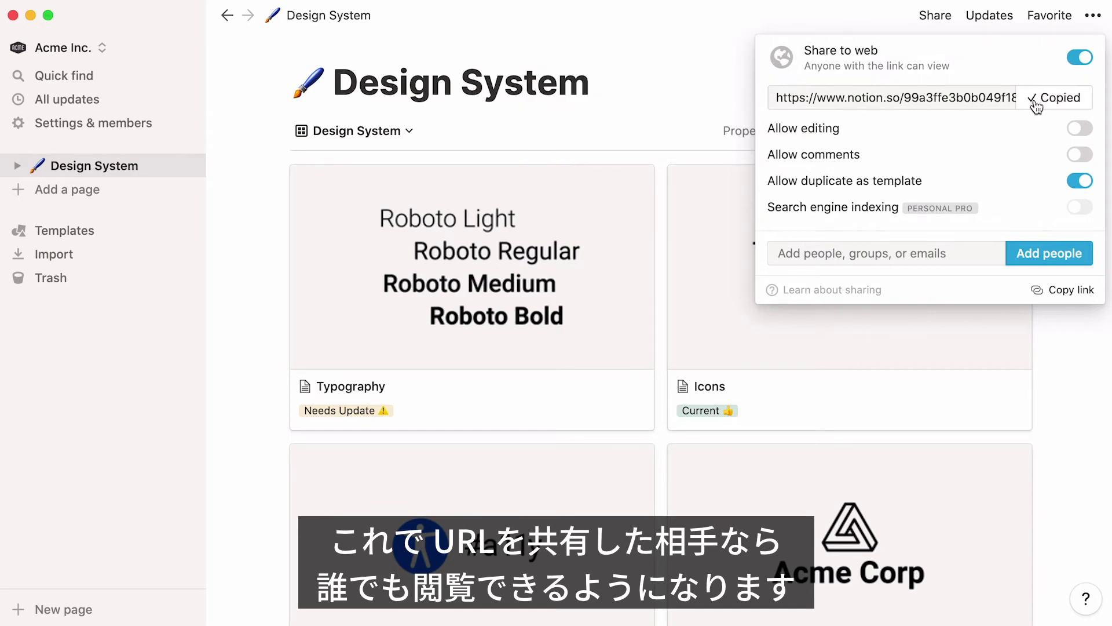
{"action": "key", "text": "Escape"}
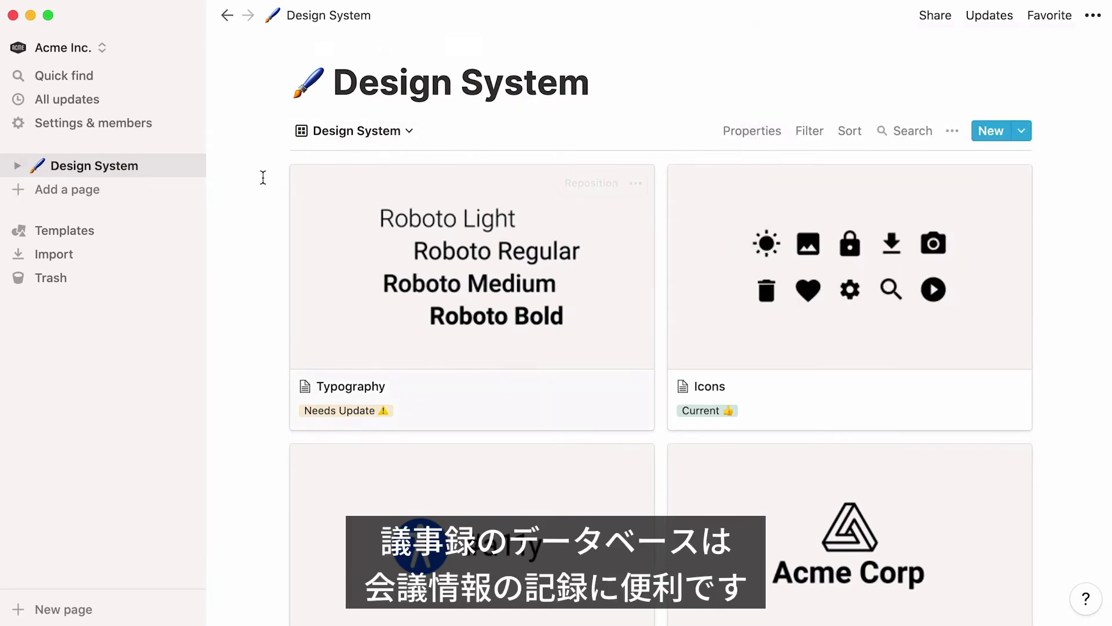
Step: Add the Meeting Notes template from the Templates gallery to the workspace
{"action": "left_click", "coordinate": [134, 229]}
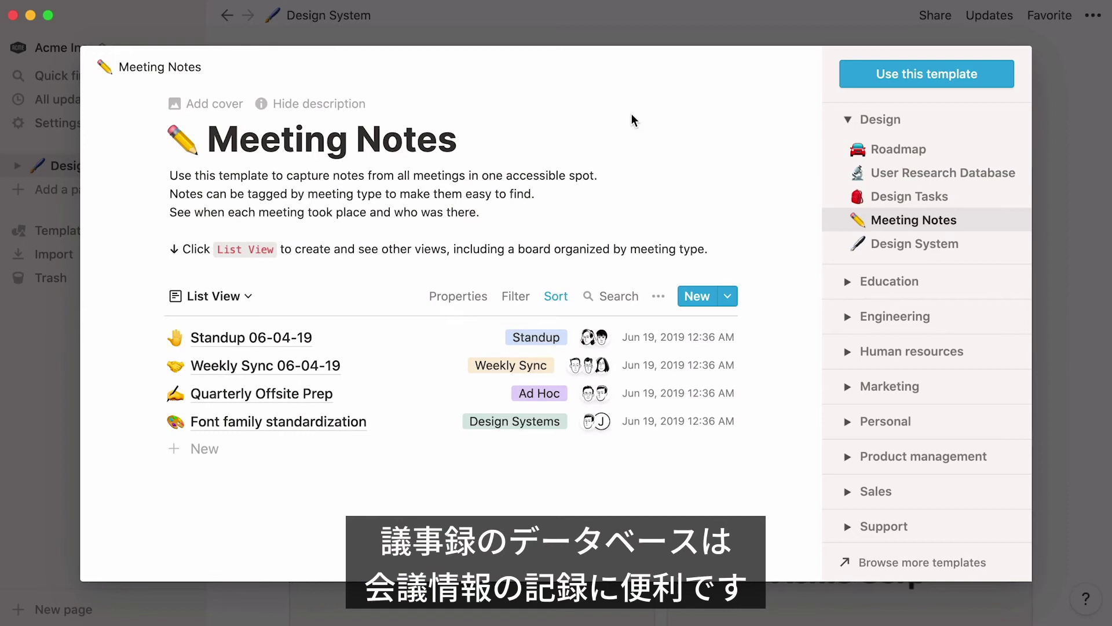
{"action": "left_click", "coordinate": [926, 74]}
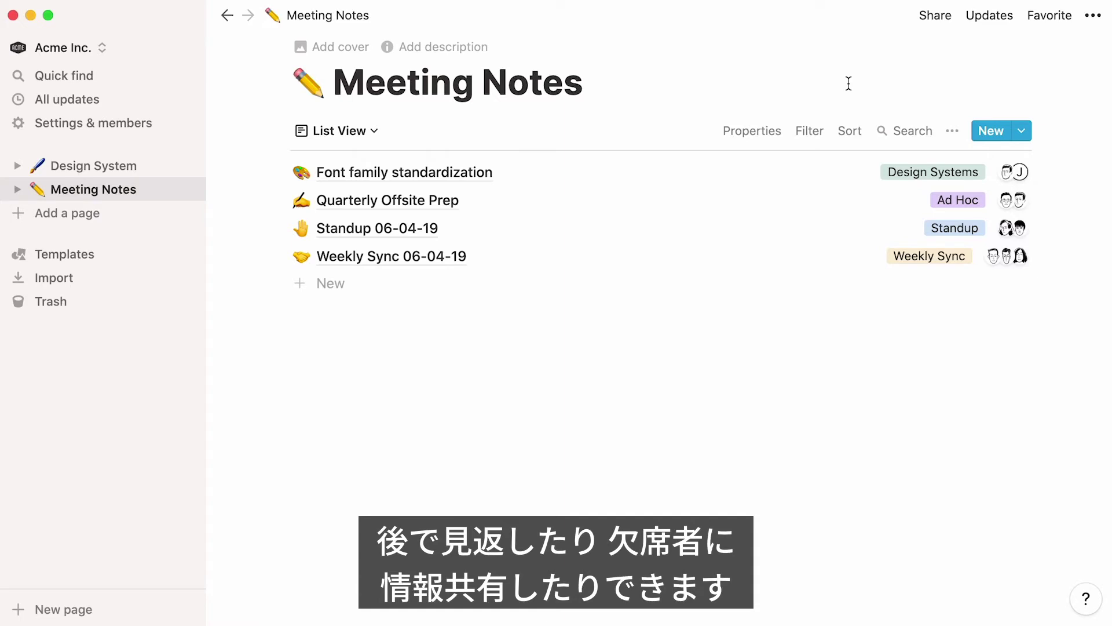
Step: Open the Font family standardization meeting row as a peek page
{"action": "left_click", "coordinate": [617, 173]}
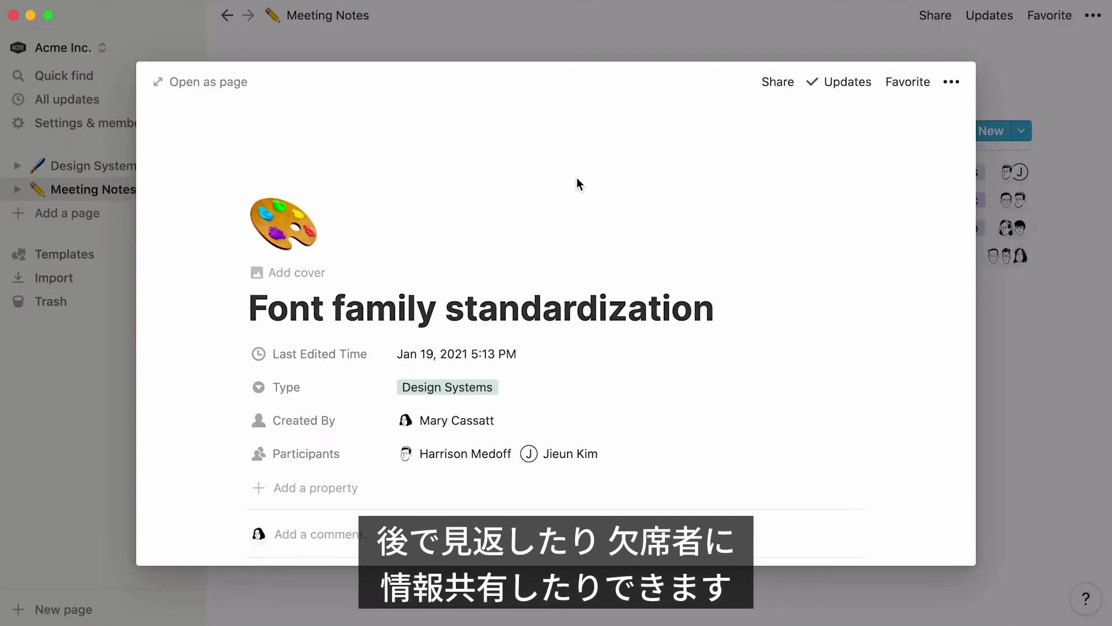
{"action": "scroll", "coordinate": [185, 376], "scroll_direction": "down", "scroll_amount": 5}
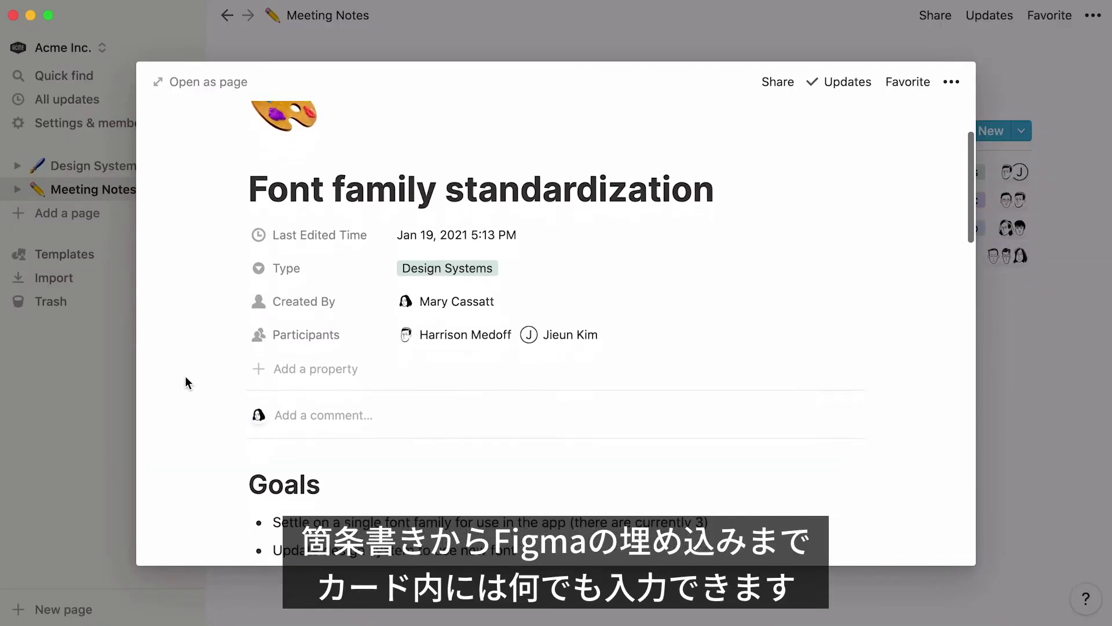
{"action": "scroll", "coordinate": [185, 376], "scroll_direction": "down", "scroll_amount": 2}
{"action": "scroll", "coordinate": [185, 376], "scroll_direction": "down", "scroll_amount": 1}
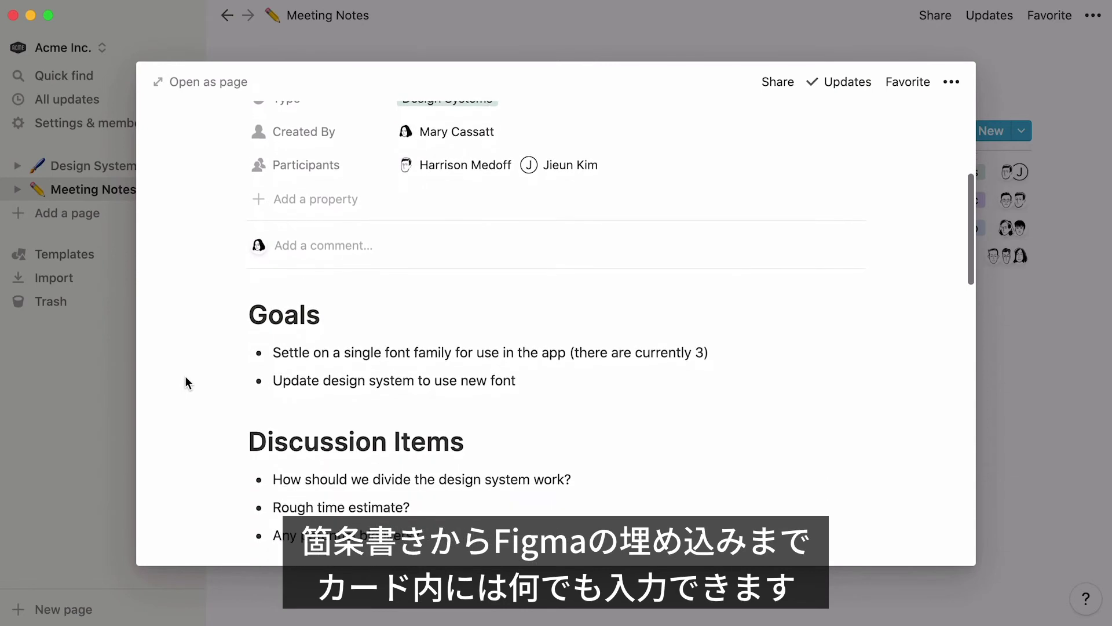
{"action": "scroll", "coordinate": [186, 376], "scroll_direction": "down", "scroll_amount": 3}
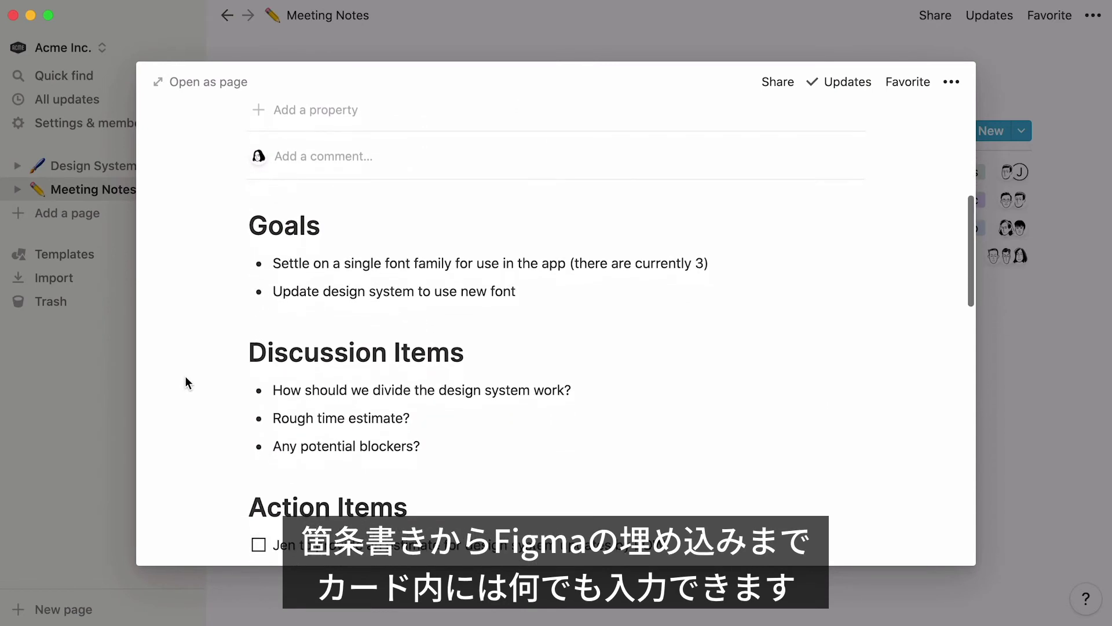
{"action": "scroll", "coordinate": [184, 376], "scroll_direction": "down", "scroll_amount": 2}
{"action": "scroll", "coordinate": [184, 377], "scroll_direction": "down", "scroll_amount": 2}
{"action": "scroll", "coordinate": [185, 376], "scroll_direction": "down", "scroll_amount": 2}
{"action": "scroll", "coordinate": [185, 377], "scroll_direction": "down", "scroll_amount": 2}
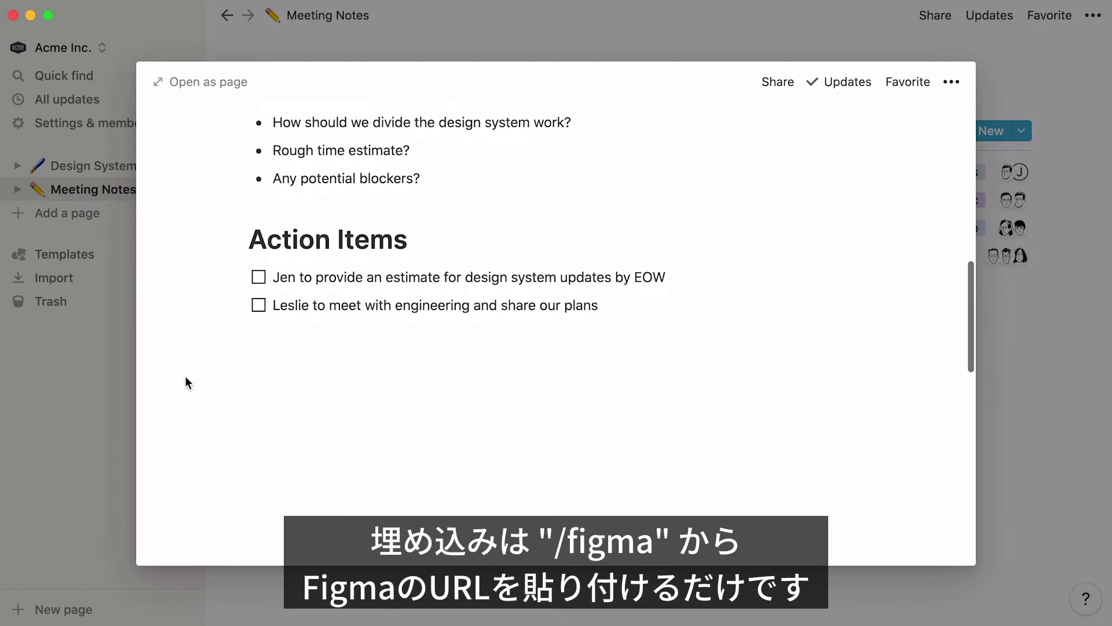
{"action": "scroll", "coordinate": [185, 376], "scroll_direction": "down", "scroll_amount": 2}
Step: Embed the Notion for designers Figma file via /figma below the Action Items
{"action": "left_click", "coordinate": [282, 259]}
{"action": "type", "text": "/"}
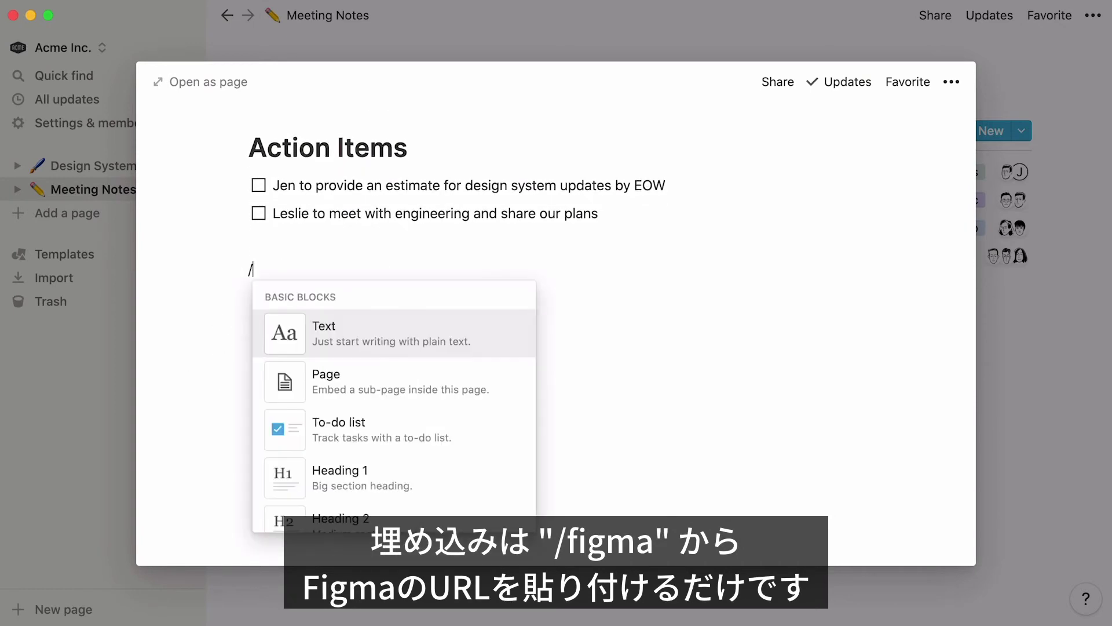
{"action": "type", "text": "figma"}
{"action": "key", "text": "Return"}
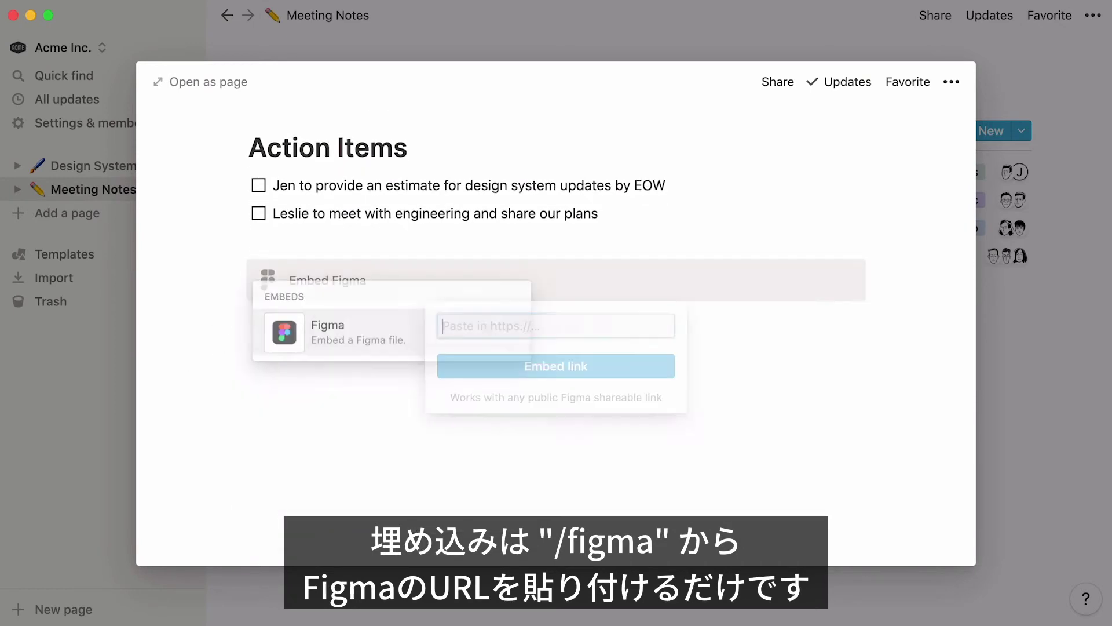
{"action": "key", "text": "super+v"}
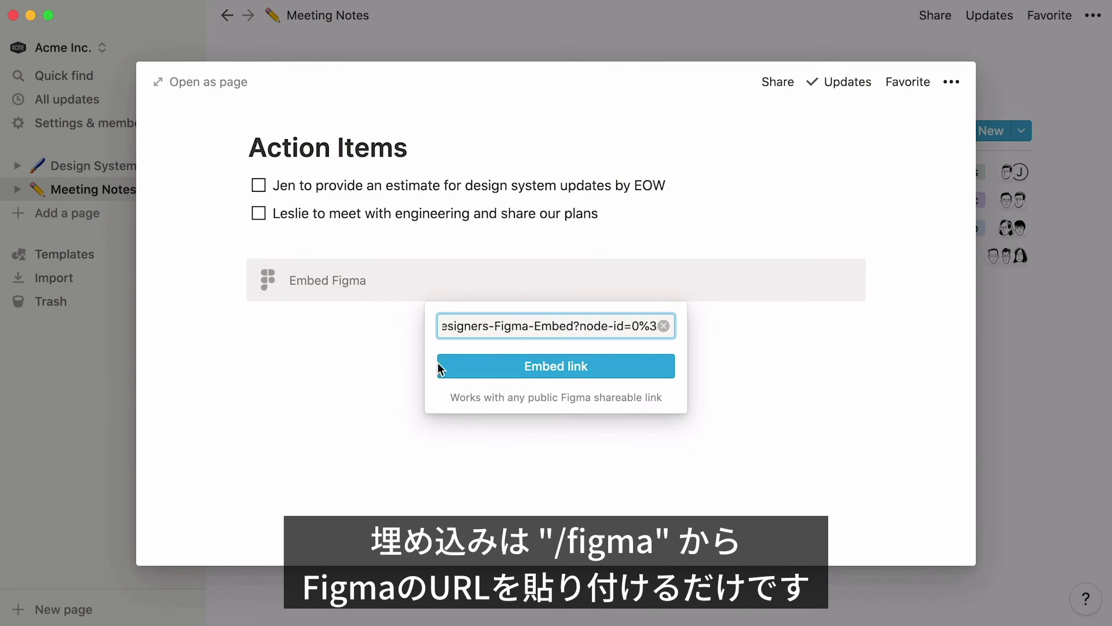
{"action": "left_click", "coordinate": [439, 365]}
{"action": "scroll", "coordinate": [557, 348], "scroll_direction": "down", "scroll_amount": 5}
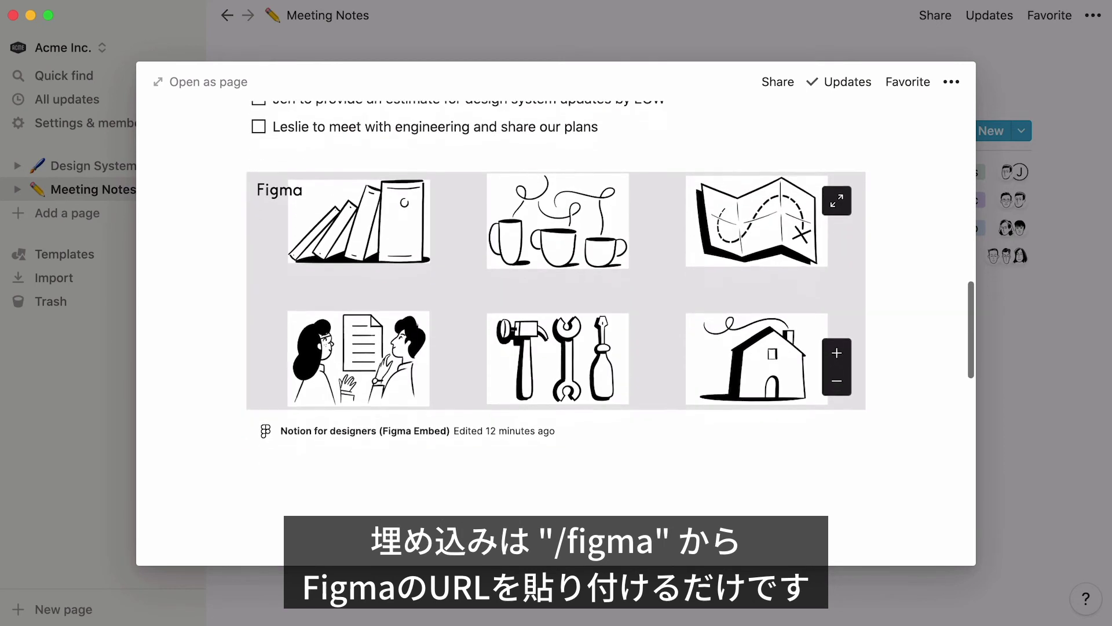
{"action": "scroll", "coordinate": [556, 349], "scroll_direction": "down", "scroll_amount": 5}
{"action": "scroll", "coordinate": [556, 347], "scroll_direction": "down", "scroll_amount": 3}
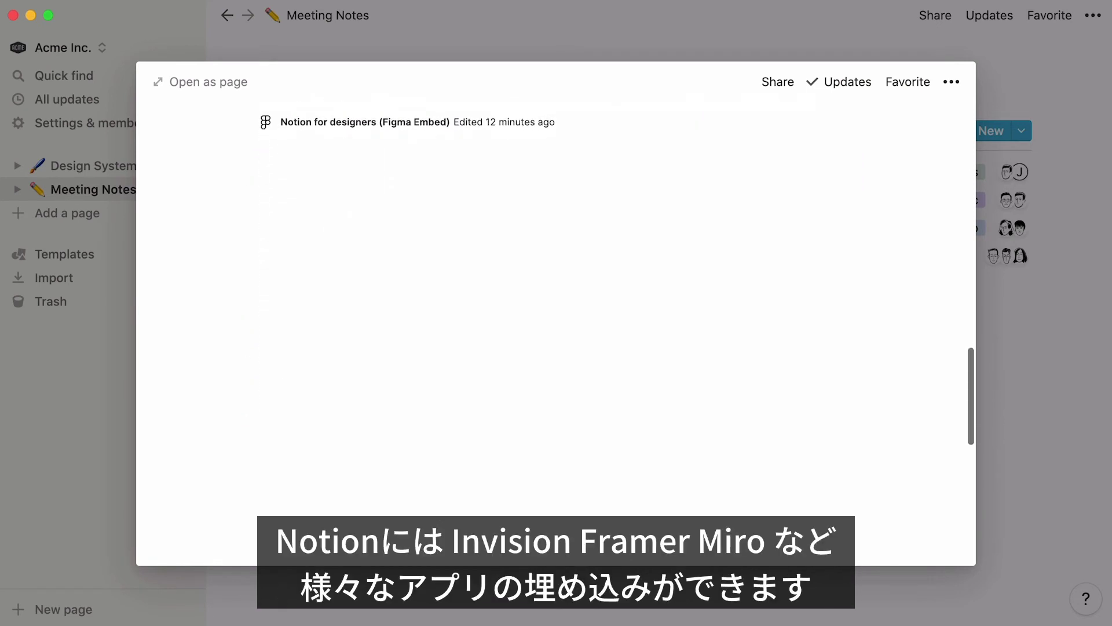
Step: Open the meeting note full-size and embed the InVision prototype link
{"action": "left_click", "coordinate": [242, 82]}
{"action": "type", "text": "/invision"}
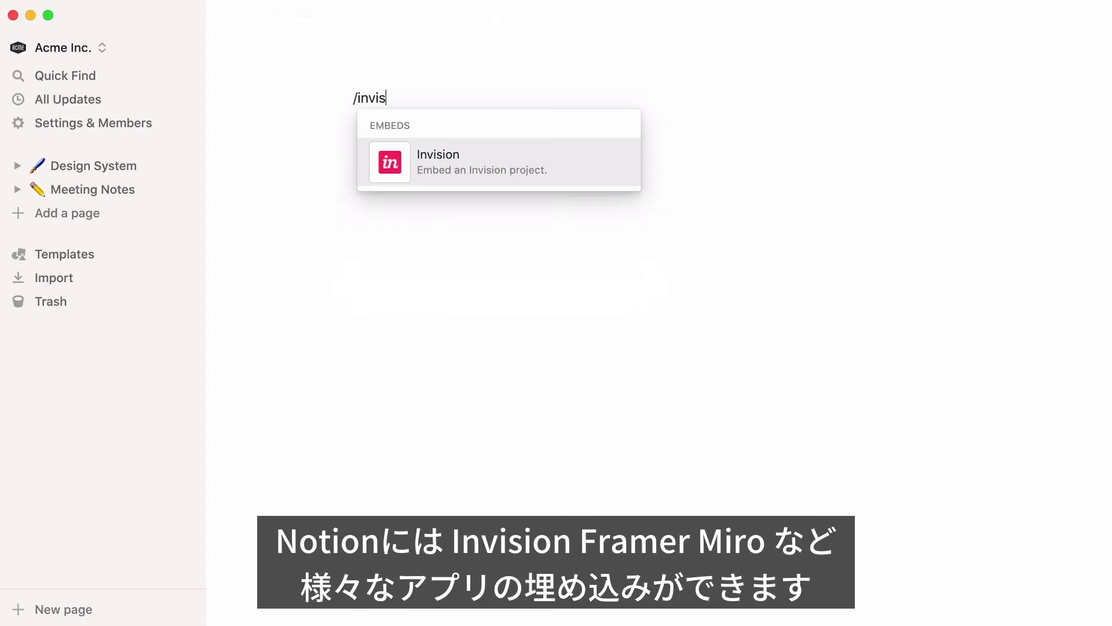
{"action": "key", "text": "Return"}
{"action": "key", "text": "ctrl+v"}
{"action": "key", "text": "Return"}
{"action": "scroll", "coordinate": [557, 313], "scroll_direction": "down", "scroll_amount": 5}
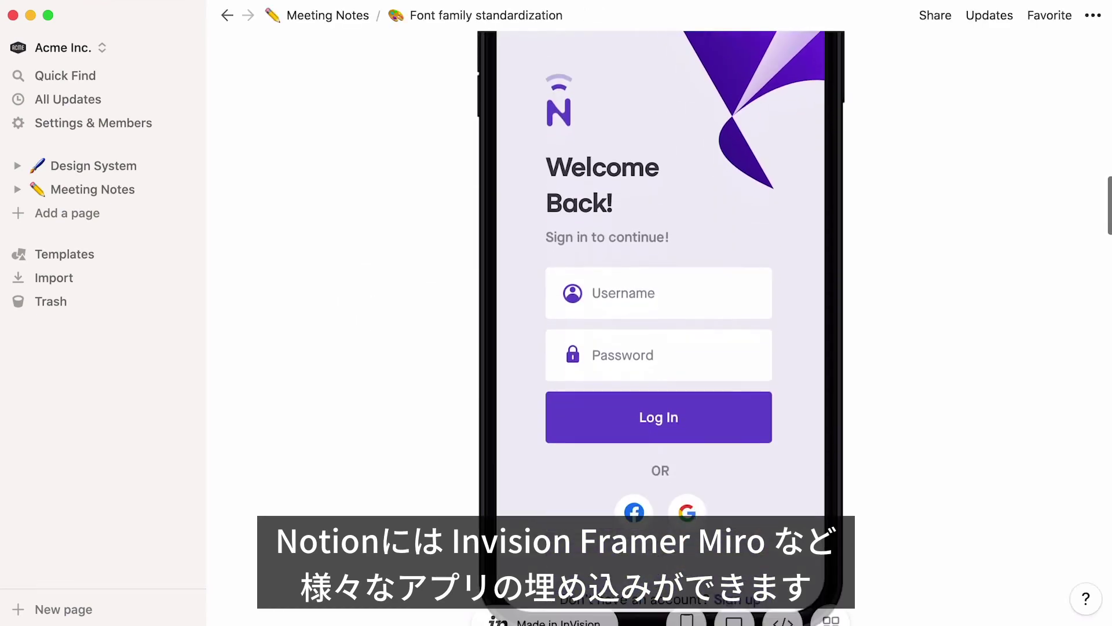
{"action": "scroll", "coordinate": [557, 312], "scroll_direction": "down", "scroll_amount": 5}
{"action": "scroll", "coordinate": [556, 312], "scroll_direction": "down", "scroll_amount": 5}
{"action": "scroll", "coordinate": [556, 313], "scroll_direction": "down", "scroll_amount": 3}
{"action": "type", "text": "/w"}
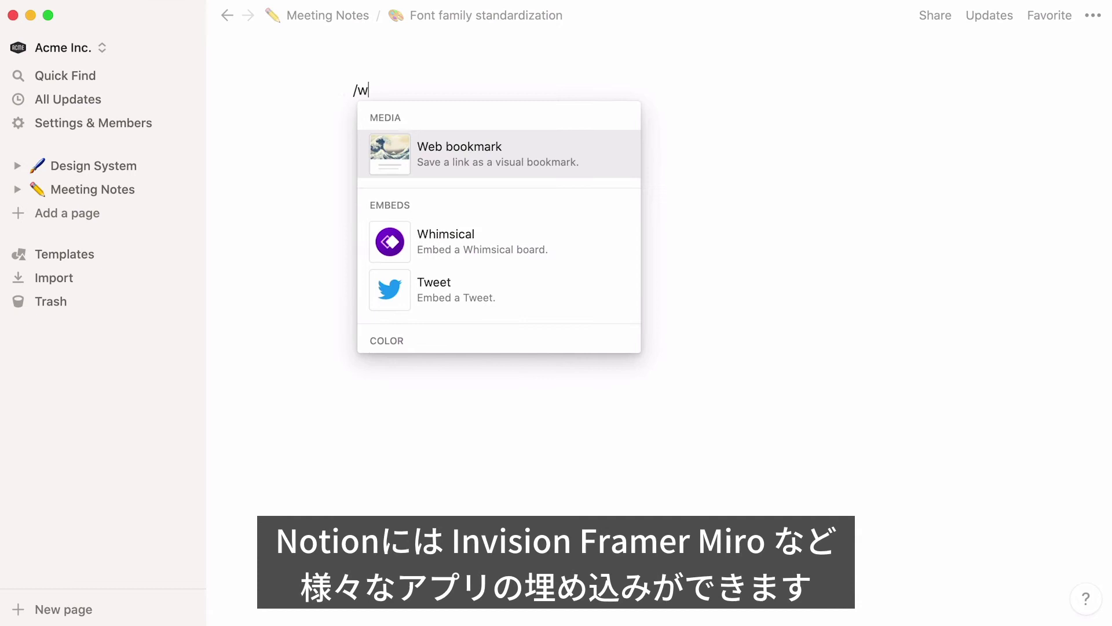
Step: Embed the Whimsical board link on the meeting page
{"action": "key", "text": "Return"}
{"action": "key", "text": "ctrl+v"}
{"action": "left_click", "coordinate": [660, 186]}
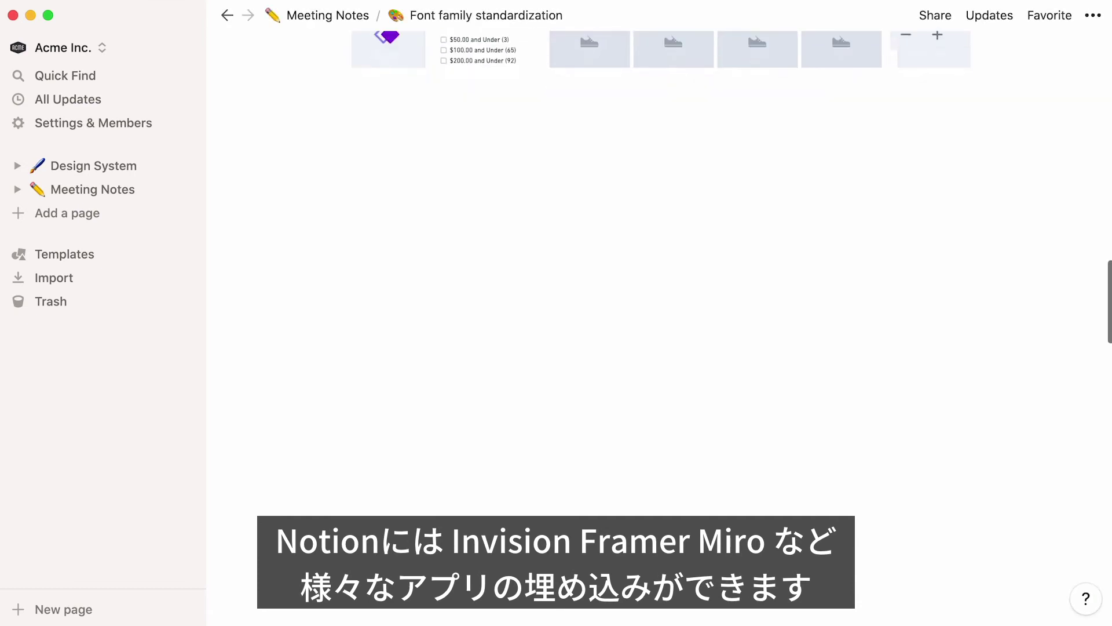
{"action": "type", "text": "/"}
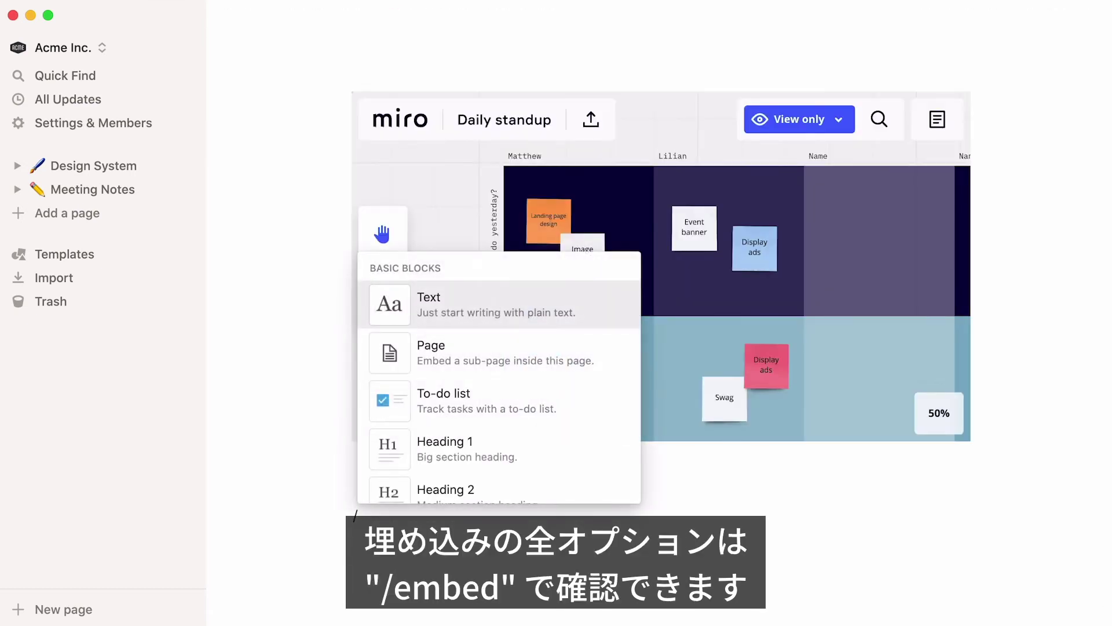
{"action": "type", "text": "embed"}
{"action": "scroll", "coordinate": [500, 378], "scroll_direction": "down", "scroll_amount": 3}
{"action": "scroll", "coordinate": [499, 378], "scroll_direction": "down", "scroll_amount": 3}
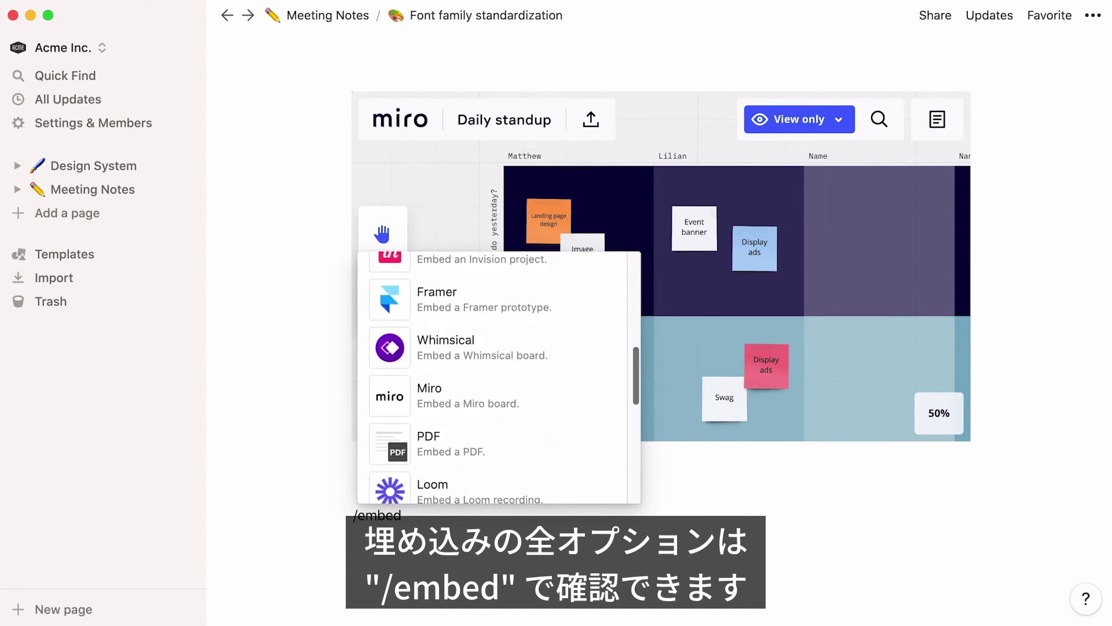
{"action": "scroll", "coordinate": [499, 378], "scroll_direction": "down", "scroll_amount": 3}
{"action": "scroll", "coordinate": [500, 378], "scroll_direction": "down", "scroll_amount": 2}
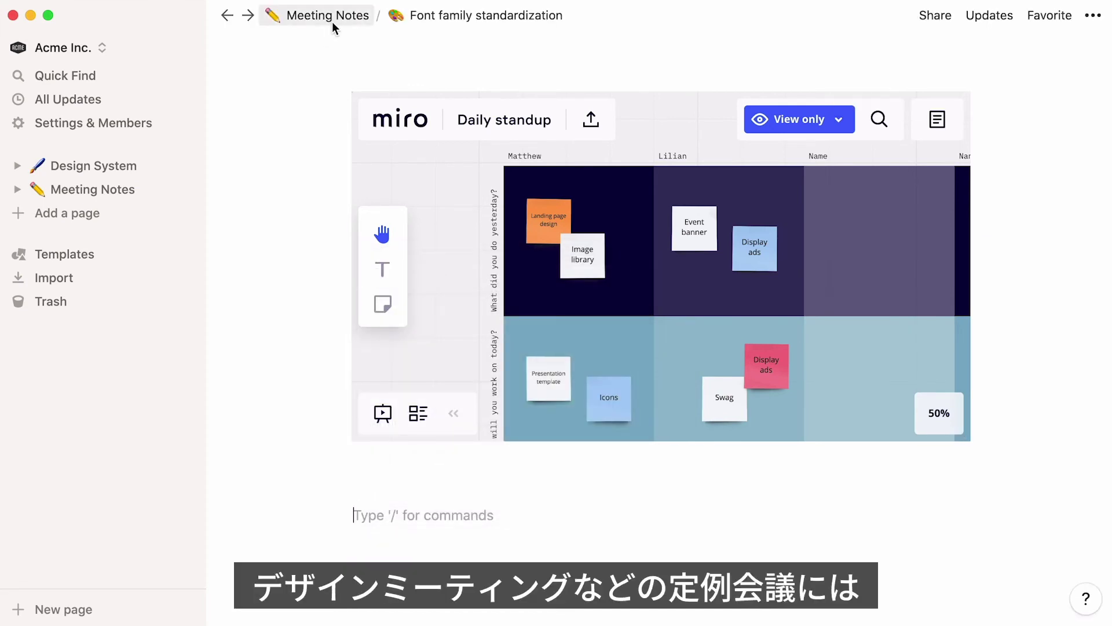
Step: Return to the Meeting Notes database and create an entry from the Design Crit template
{"action": "left_click", "coordinate": [328, 15]}
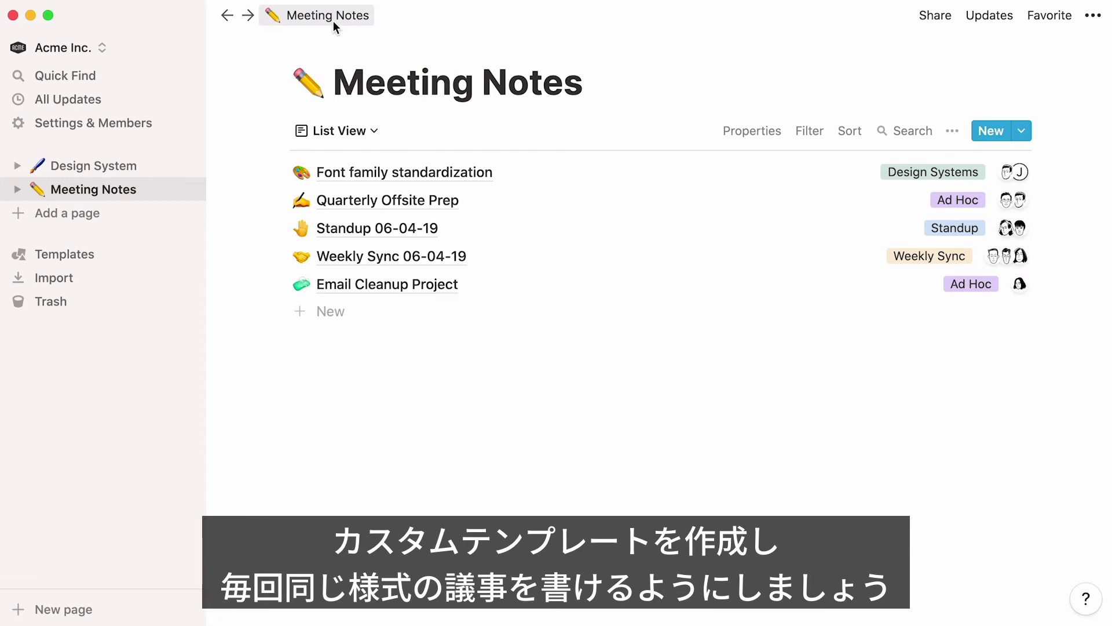
{"action": "left_click", "coordinate": [1021, 133]}
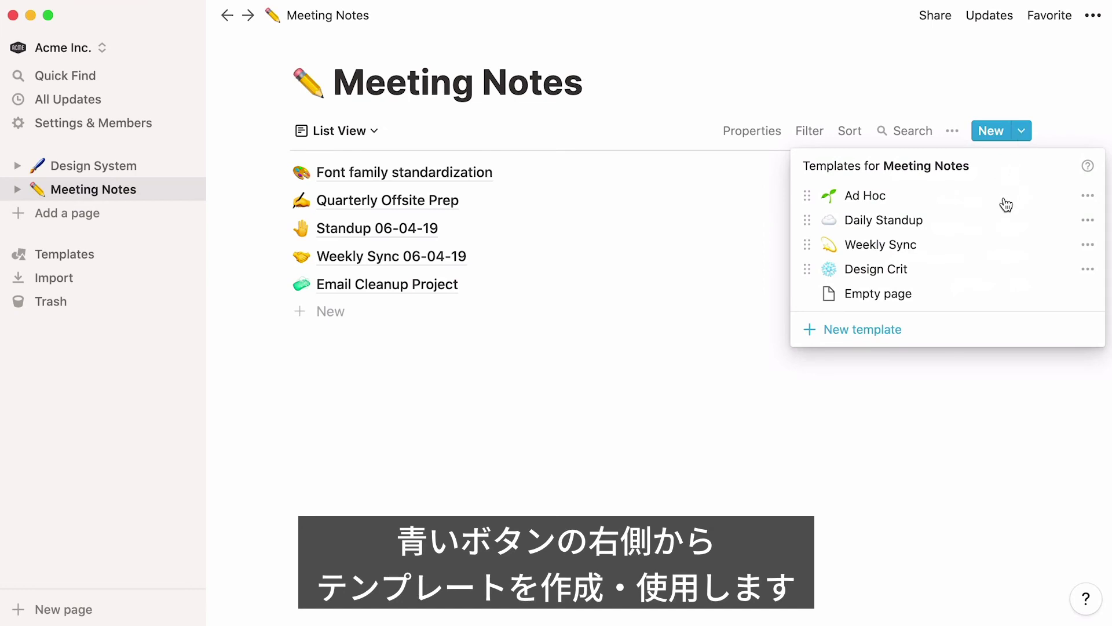
{"action": "left_click", "coordinate": [985, 268]}
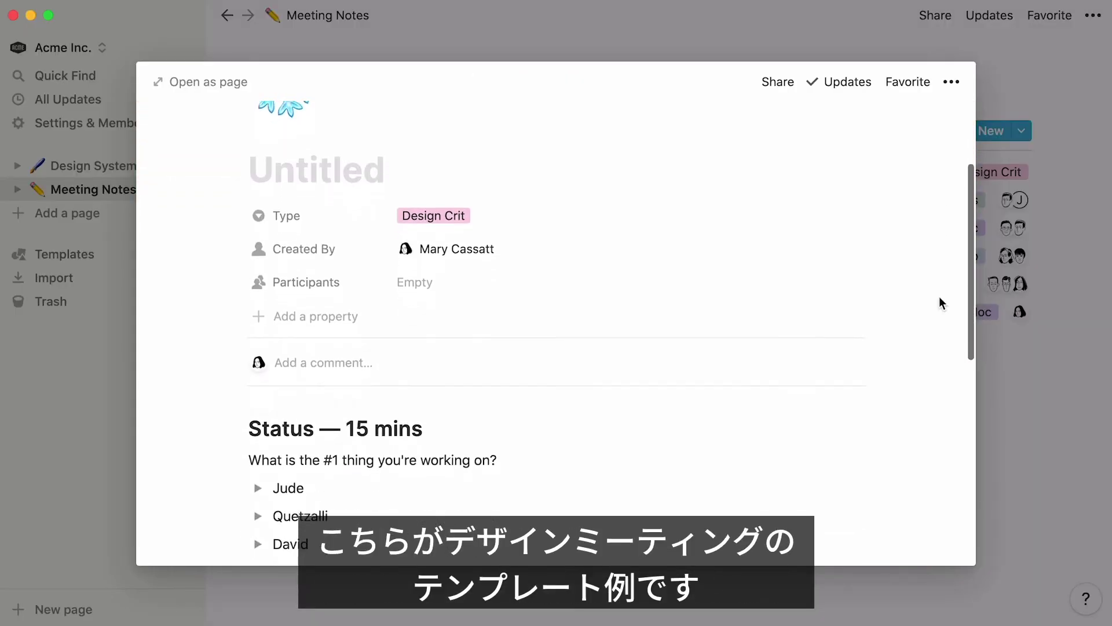
{"action": "scroll", "coordinate": [939, 296], "scroll_direction": "down", "scroll_amount": 5}
{"action": "scroll", "coordinate": [939, 297], "scroll_direction": "down", "scroll_amount": 6}
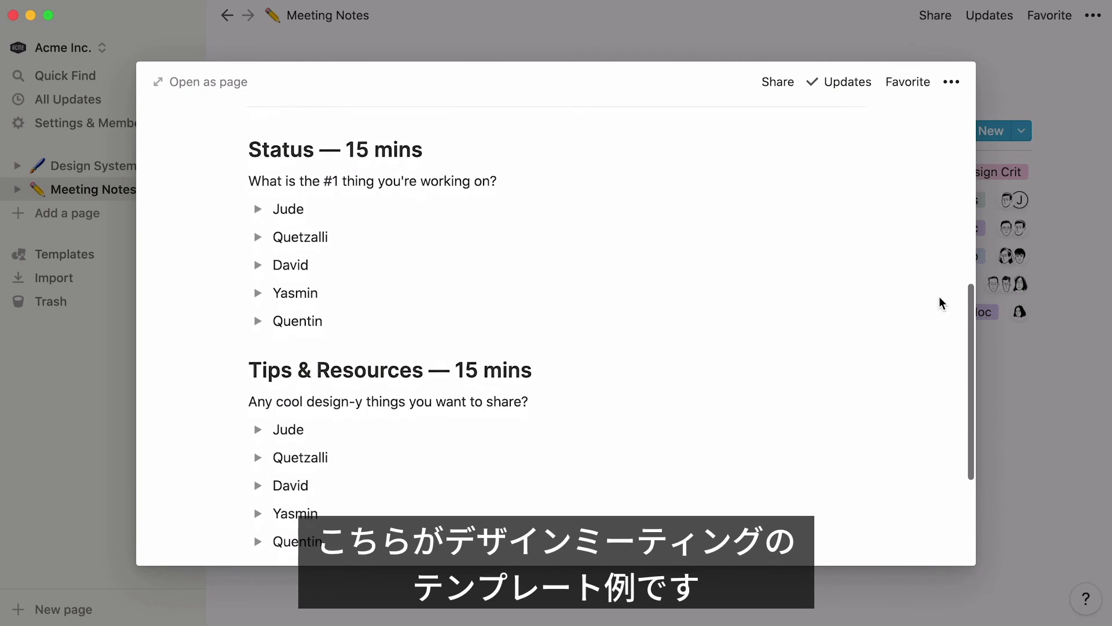
{"action": "scroll", "coordinate": [939, 296], "scroll_direction": "down", "scroll_amount": 1}
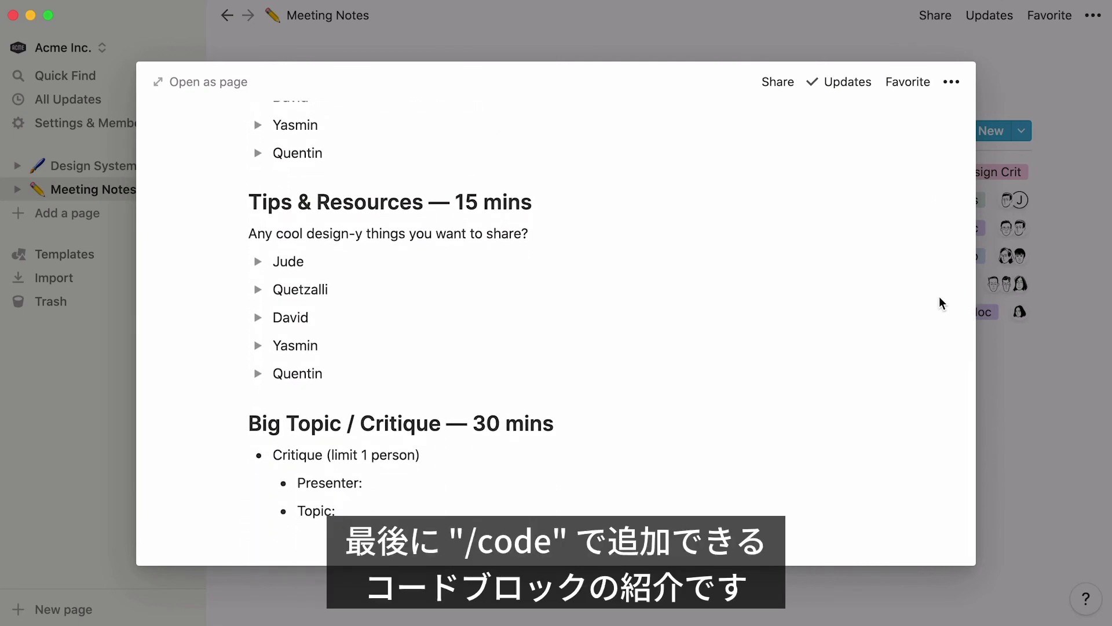
Step: Close the Design Crit preview and open Email Cleanup Project on a new line
{"action": "left_click", "coordinate": [1020, 372]}
{"action": "left_click", "coordinate": [382, 310]}
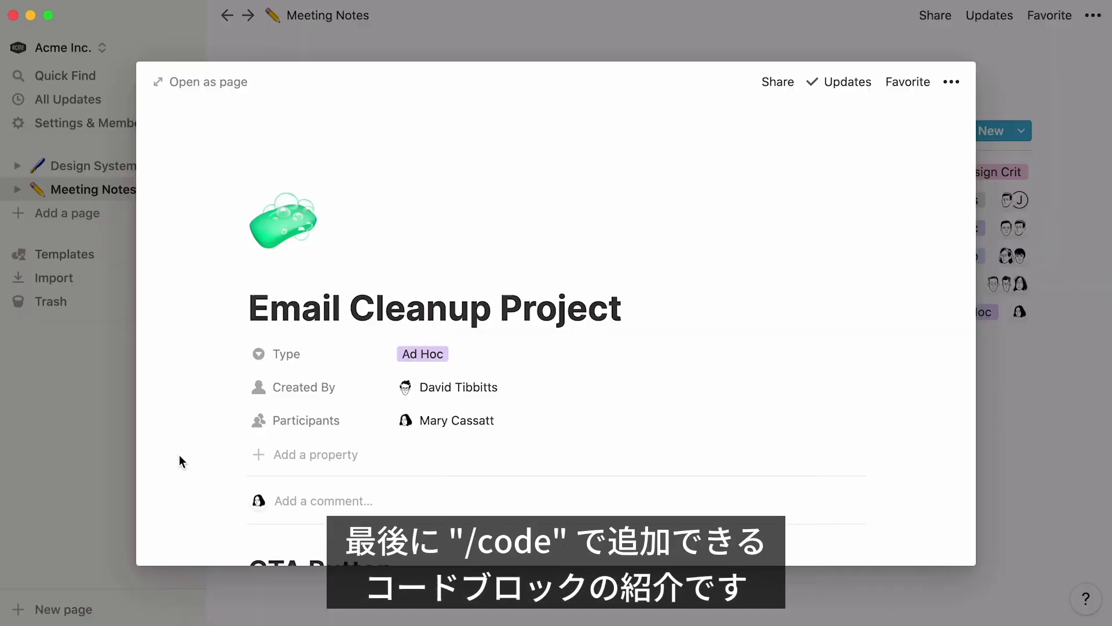
{"action": "scroll", "coordinate": [179, 461], "scroll_direction": "down", "scroll_amount": 3}
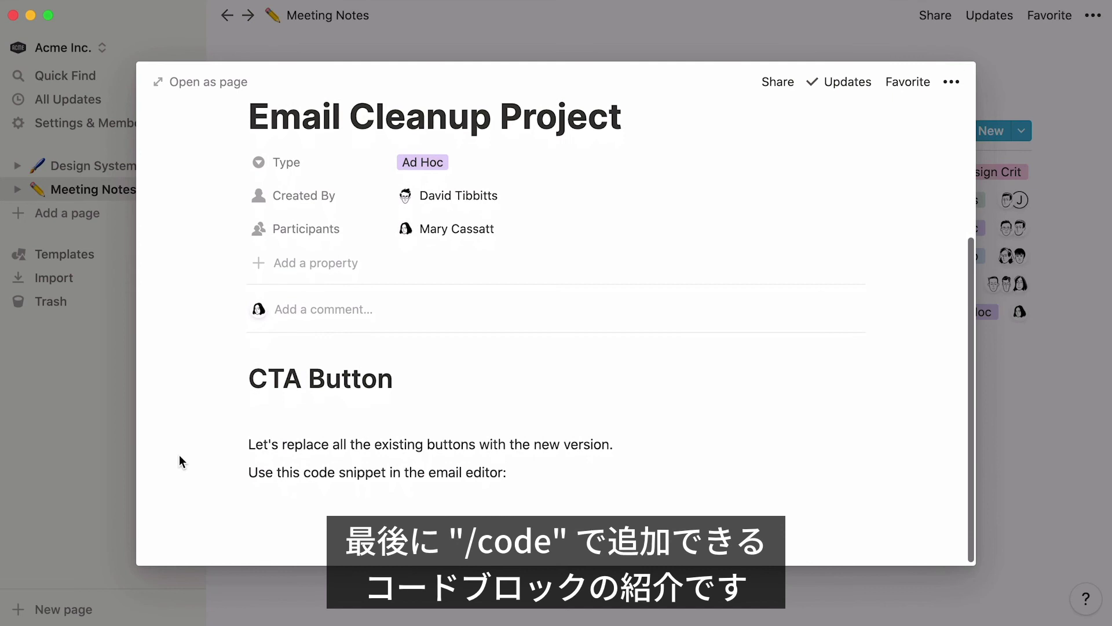
{"action": "left_click", "coordinate": [349, 500]}
{"action": "type", "text": "/code"}
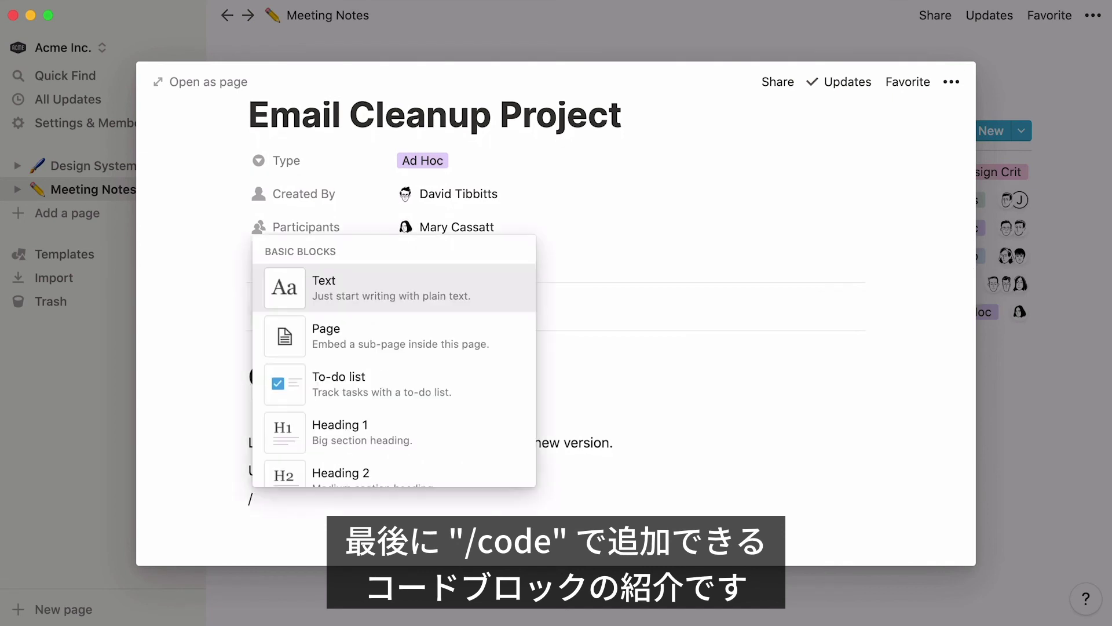
Step: Insert a code block with the HTML button snippet, keeping JavaScript as its language
{"action": "key", "text": "Return"}
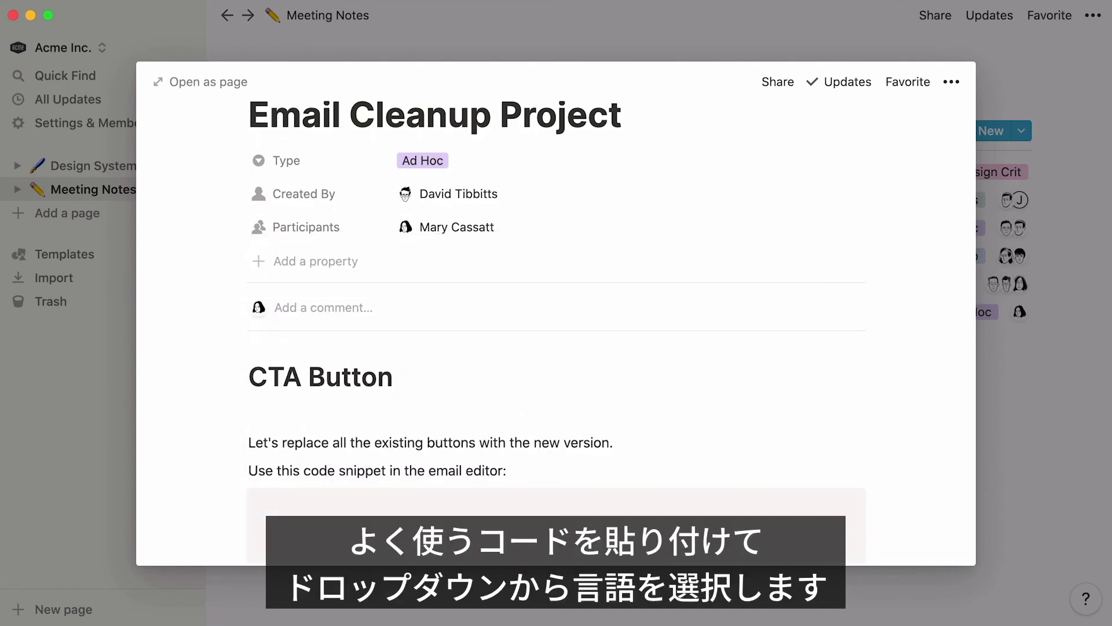
{"action": "key", "text": "ctrl+v"}
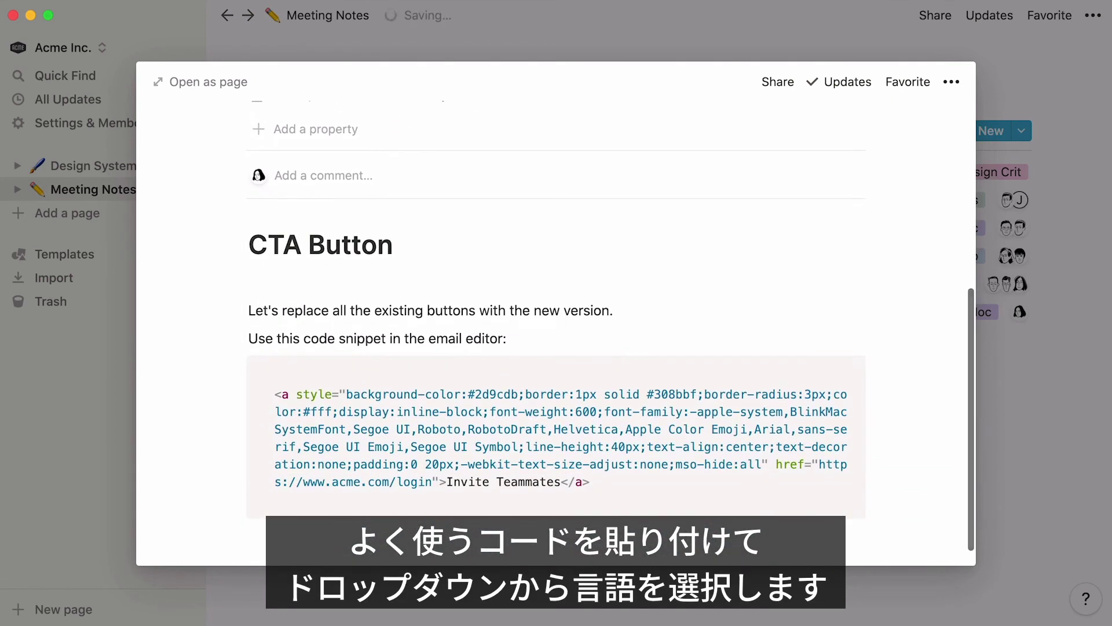
{"action": "mouse_move", "coordinate": [556, 435]}
{"action": "left_click", "coordinate": [287, 371]}
{"action": "scroll", "coordinate": [386, 282], "scroll_direction": "down", "scroll_amount": 3}
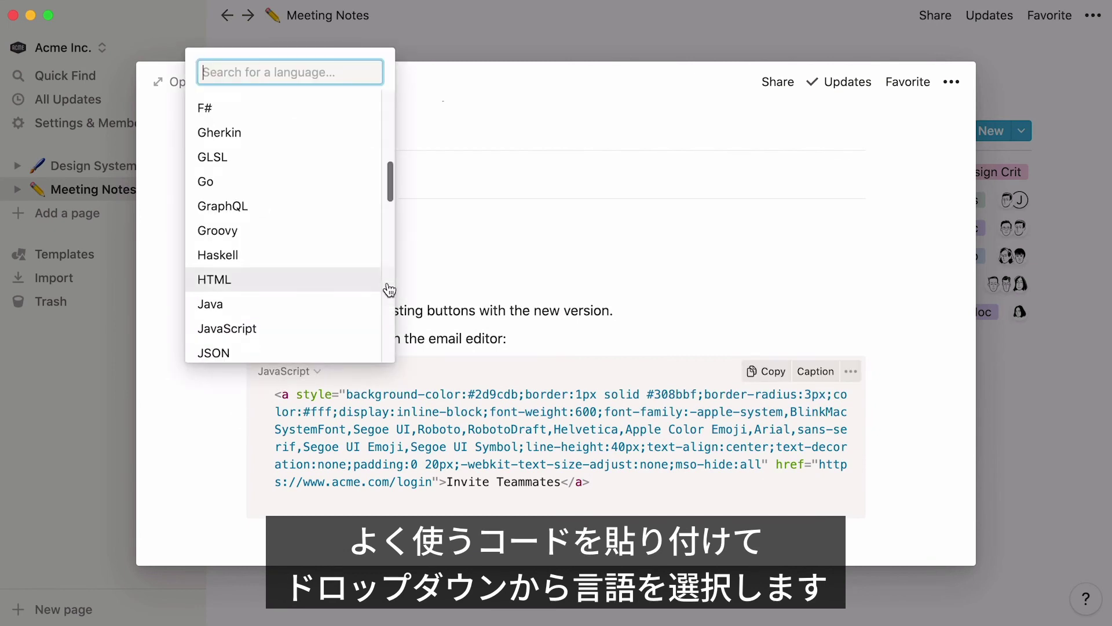
{"action": "scroll", "coordinate": [386, 282], "scroll_direction": "down", "scroll_amount": 3}
{"action": "scroll", "coordinate": [387, 282], "scroll_direction": "down", "scroll_amount": 3}
{"action": "scroll", "coordinate": [386, 282], "scroll_direction": "down", "scroll_amount": 3}
{"action": "scroll", "coordinate": [386, 282], "scroll_direction": "down", "scroll_amount": 1}
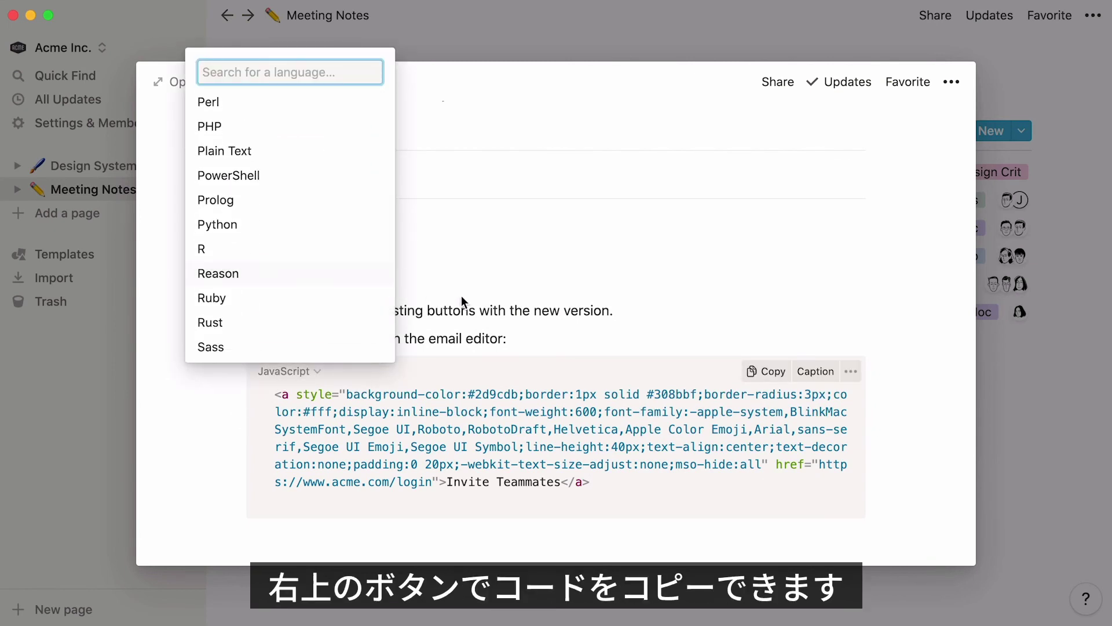
{"action": "key", "text": "Escape"}
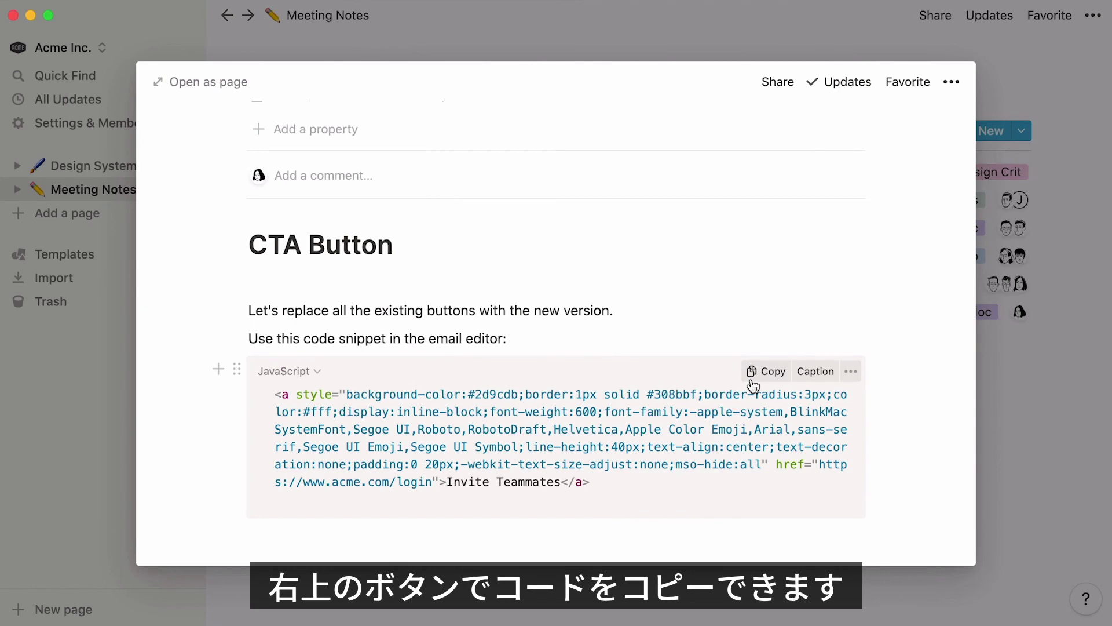
{"action": "scroll", "coordinate": [752, 384], "scroll_direction": "up", "scroll_amount": 3}
{"action": "scroll", "coordinate": [753, 385], "scroll_direction": "up", "scroll_amount": 3}
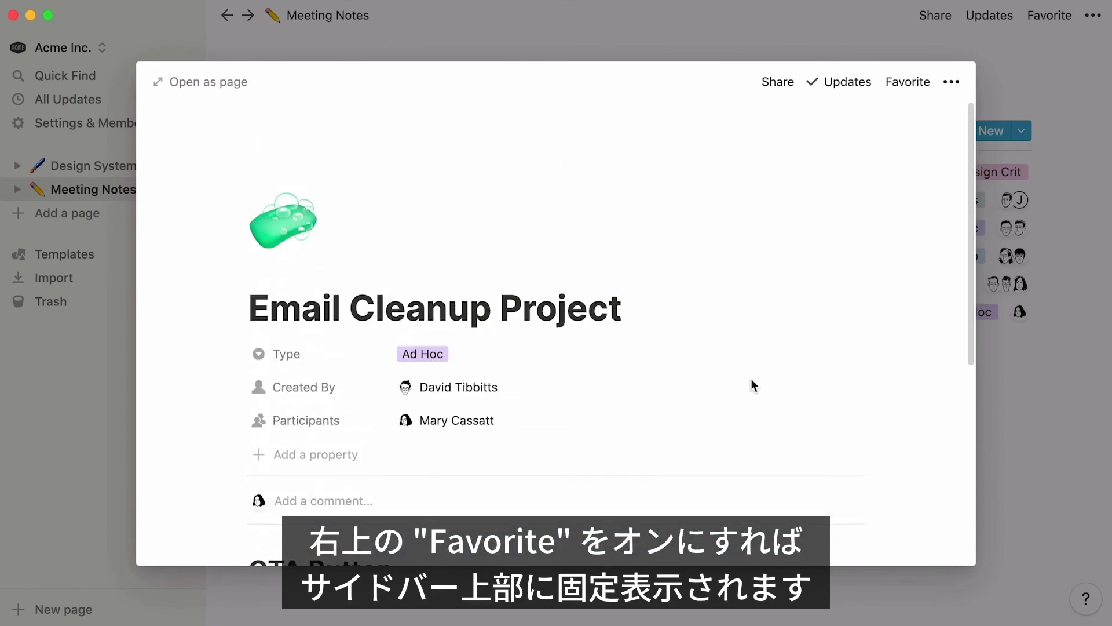
{"action": "mouse_move", "coordinate": [434, 296]}
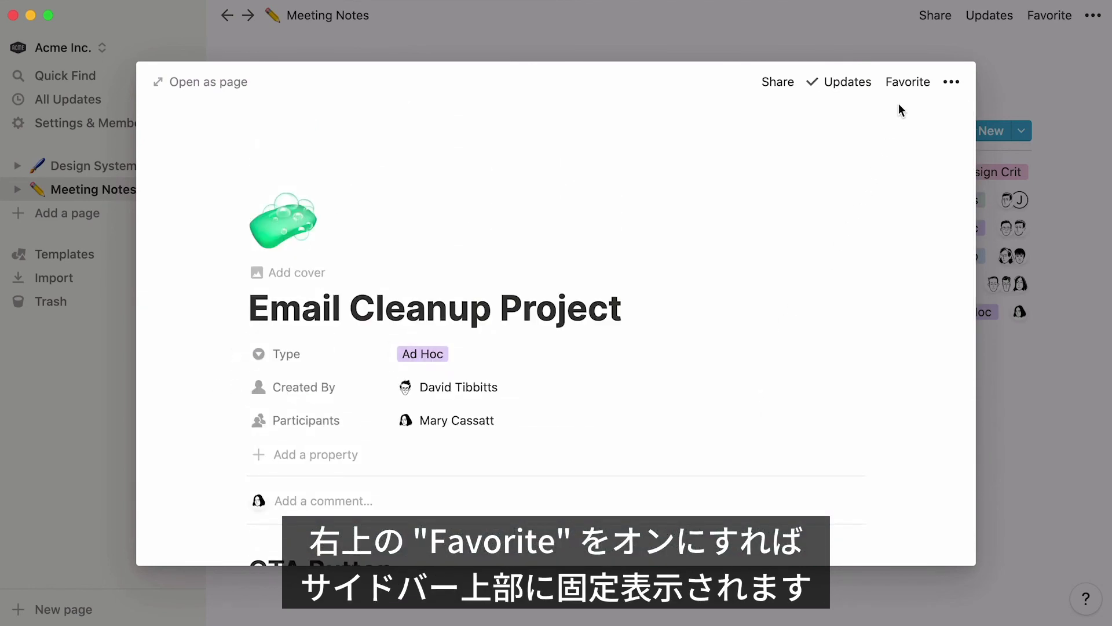
Step: Favorite the Email Cleanup Project page from its preview and close the preview
{"action": "left_click", "coordinate": [906, 82]}
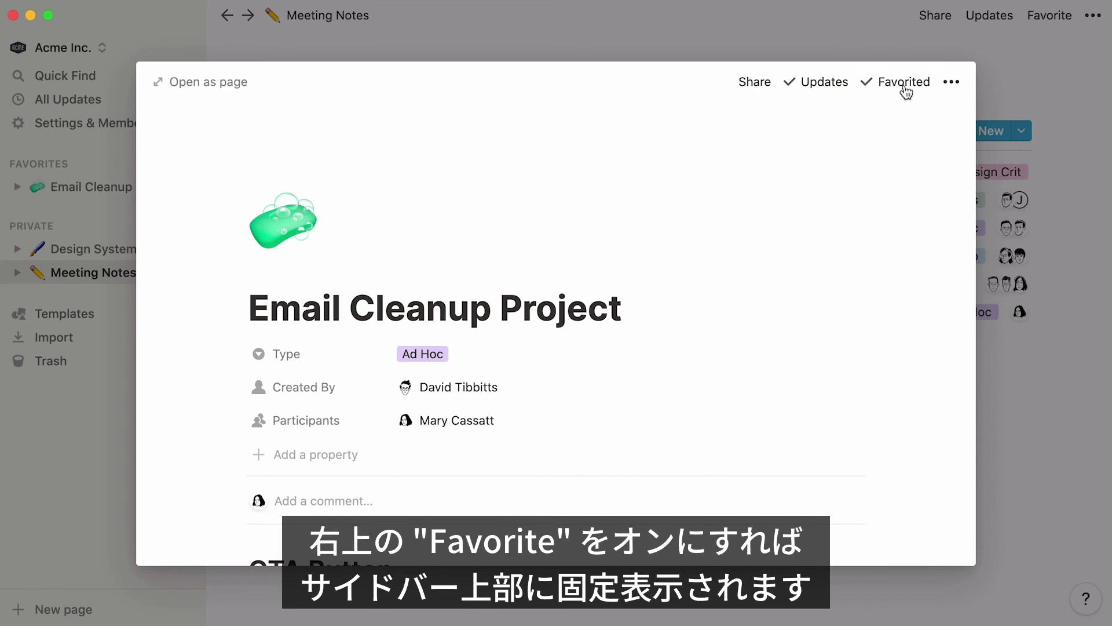
{"action": "left_click", "coordinate": [115, 166]}
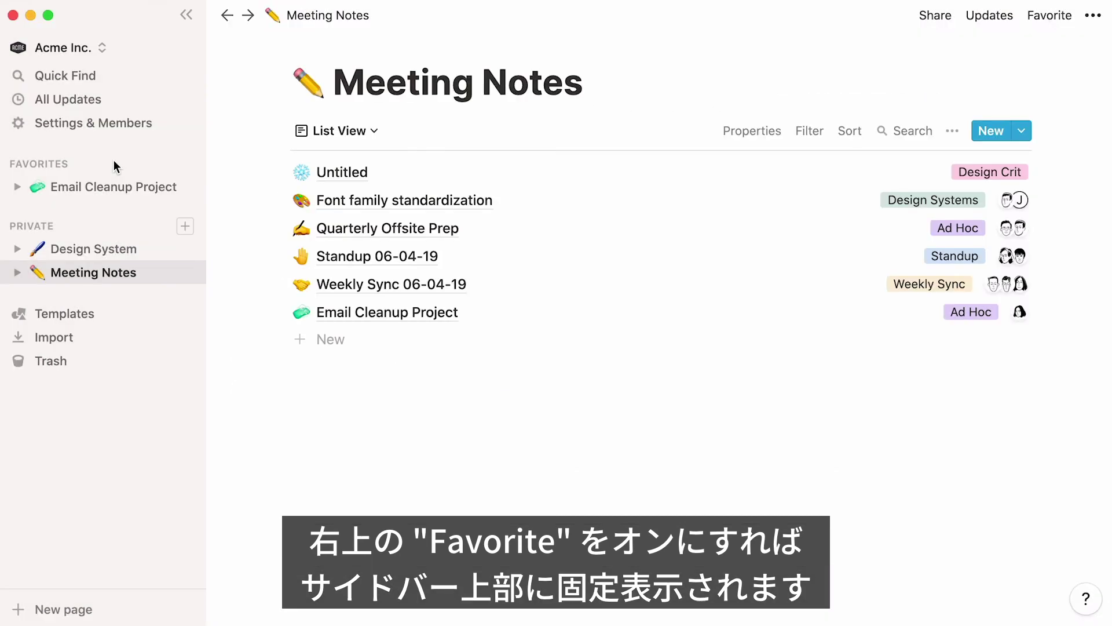
Step: Go to the Design System page, preview the template gallery, then close it
{"action": "left_click", "coordinate": [94, 249]}
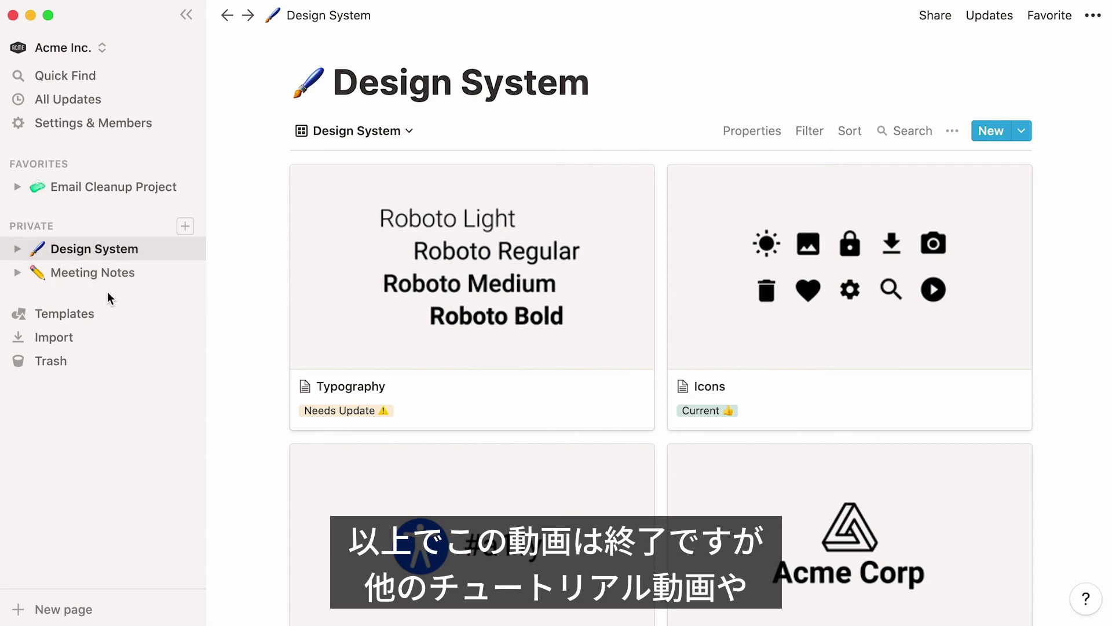
{"action": "left_click", "coordinate": [65, 313]}
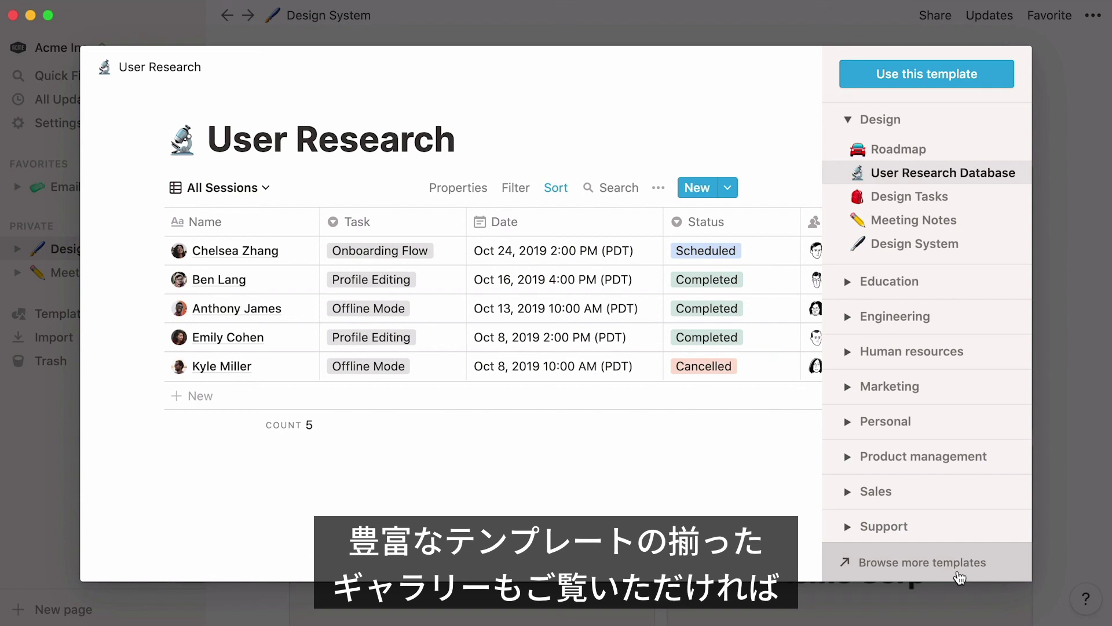
{"action": "left_click", "coordinate": [1083, 532]}
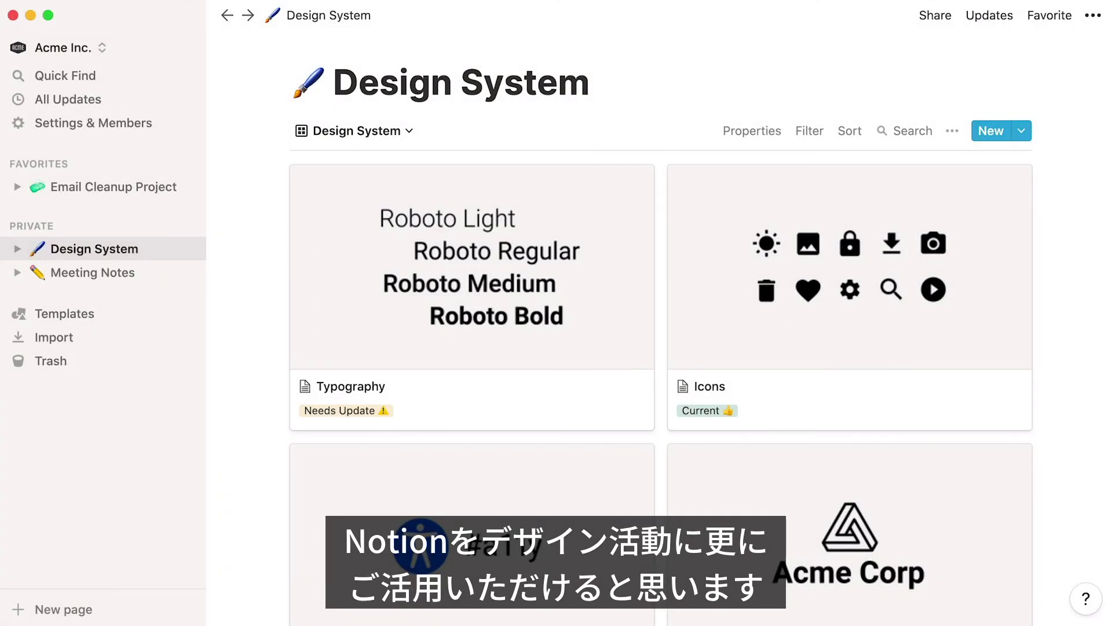